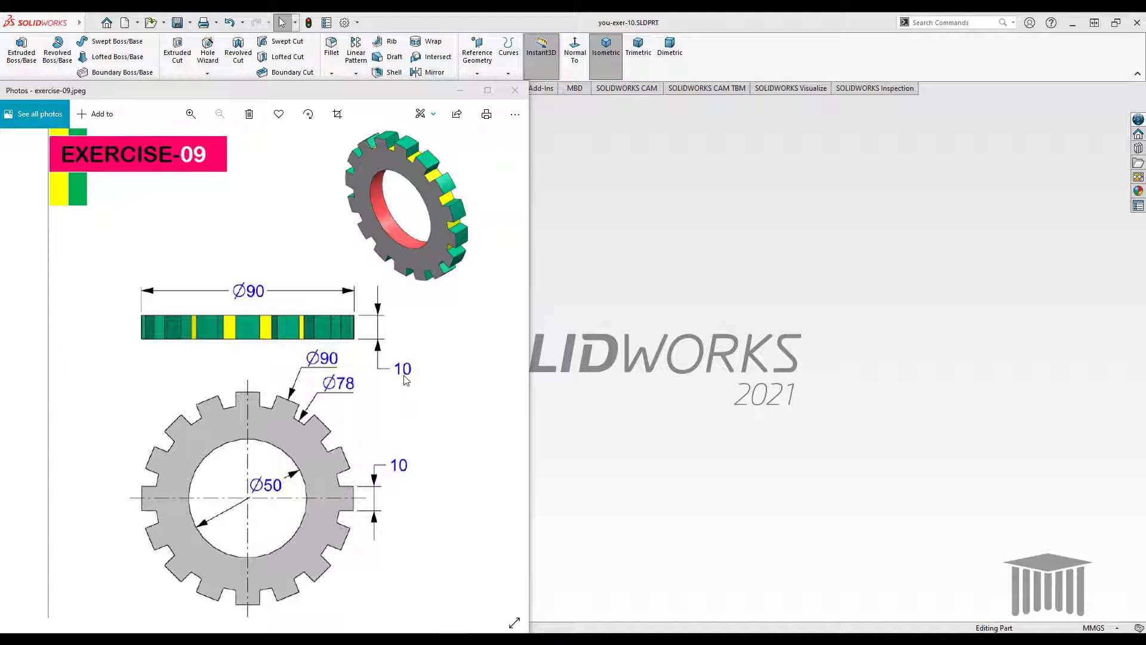
Create a new part document and start a sketch on the Front Plane.
click(124, 22)
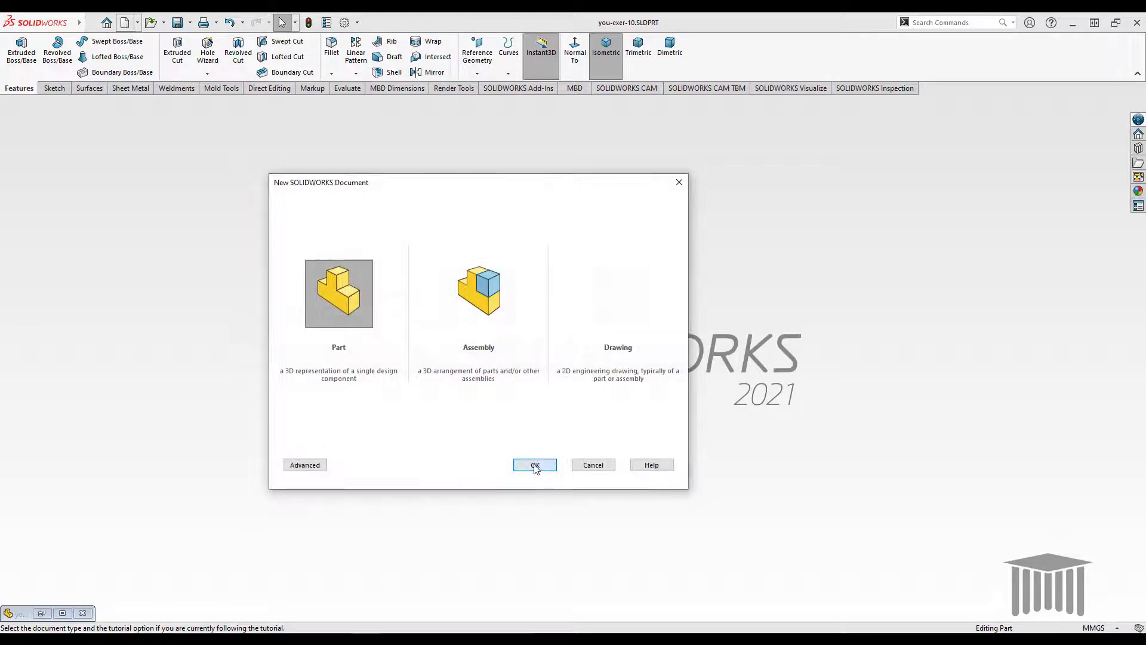
click(535, 466)
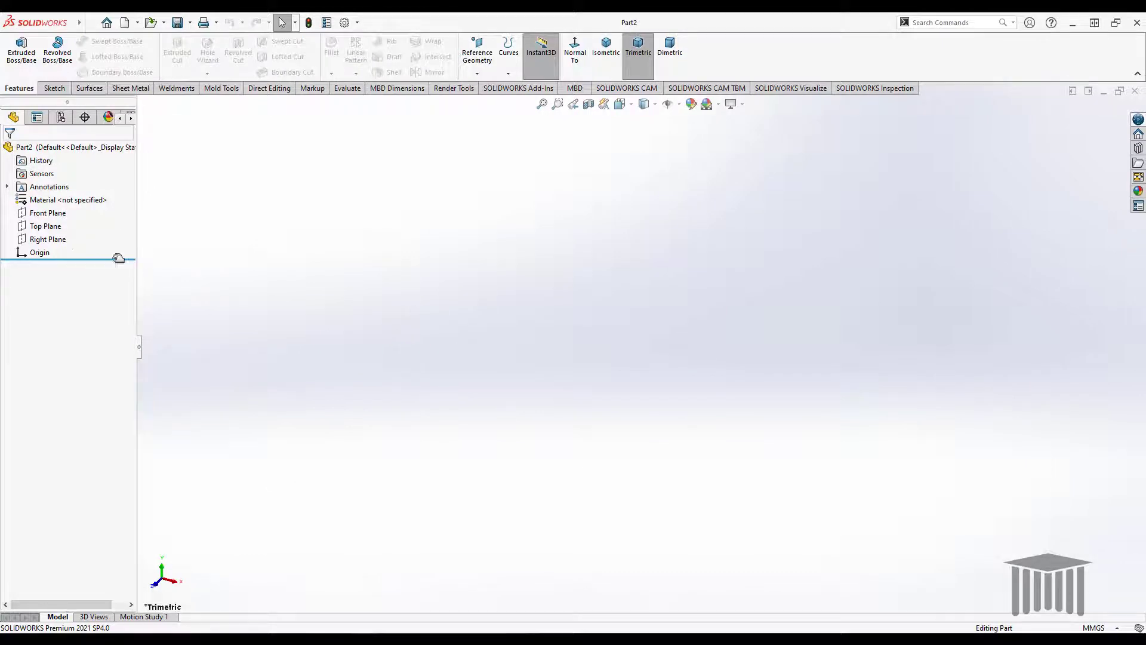
right_click(49, 219)
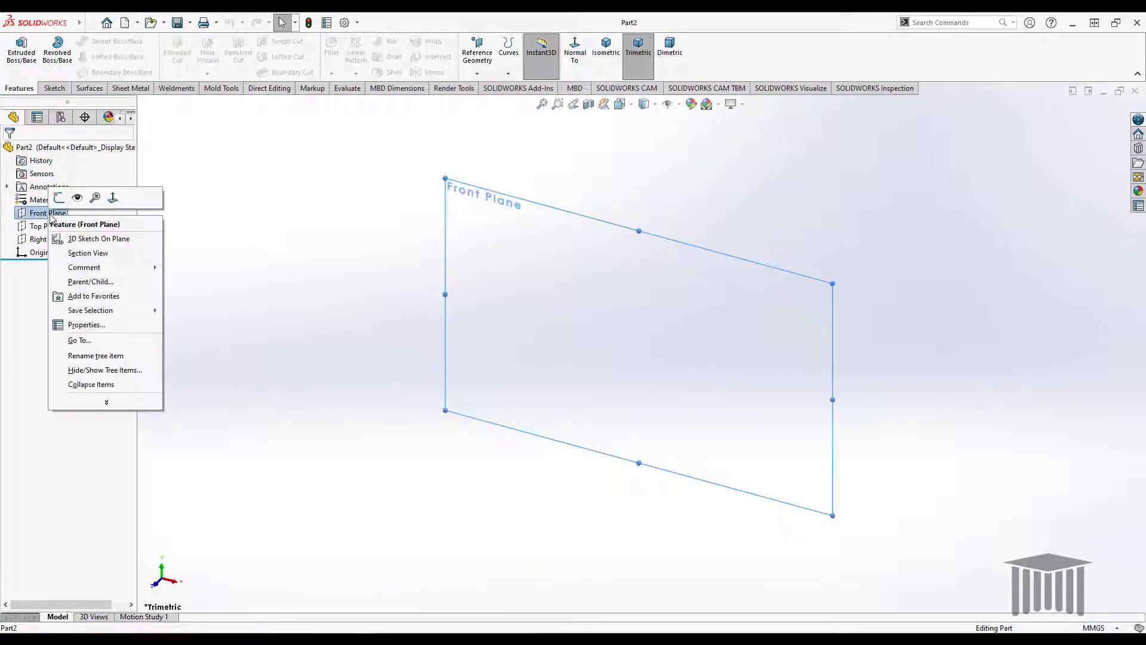
click(61, 200)
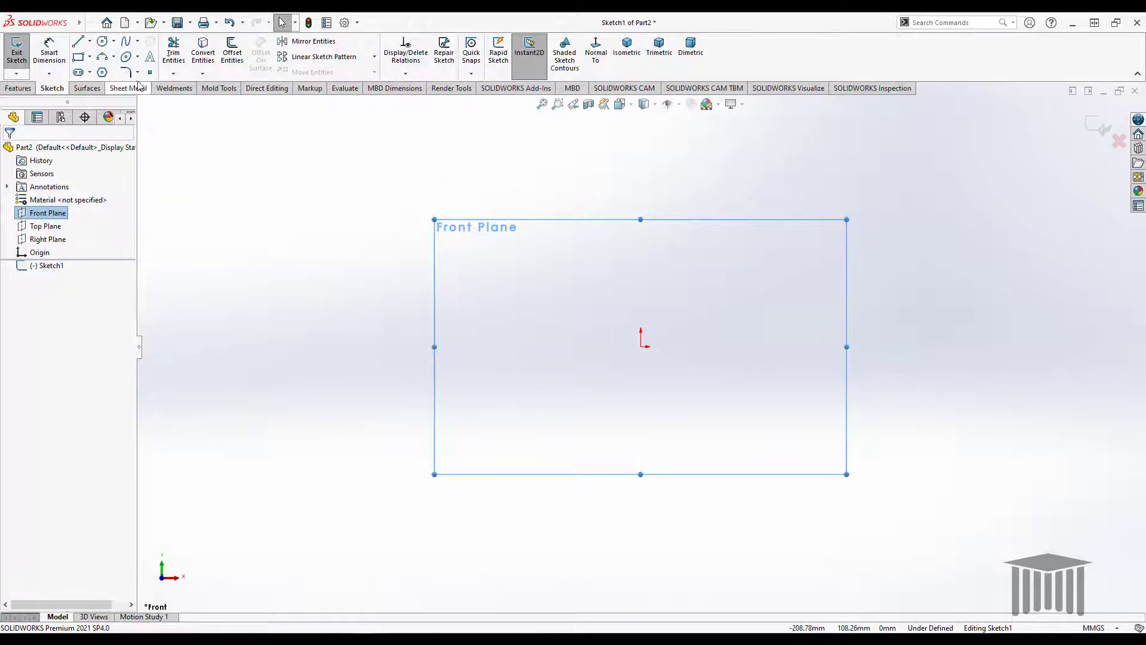
Sketch a circle centred on the origin and set its diameter to 90 mm.
click(102, 41)
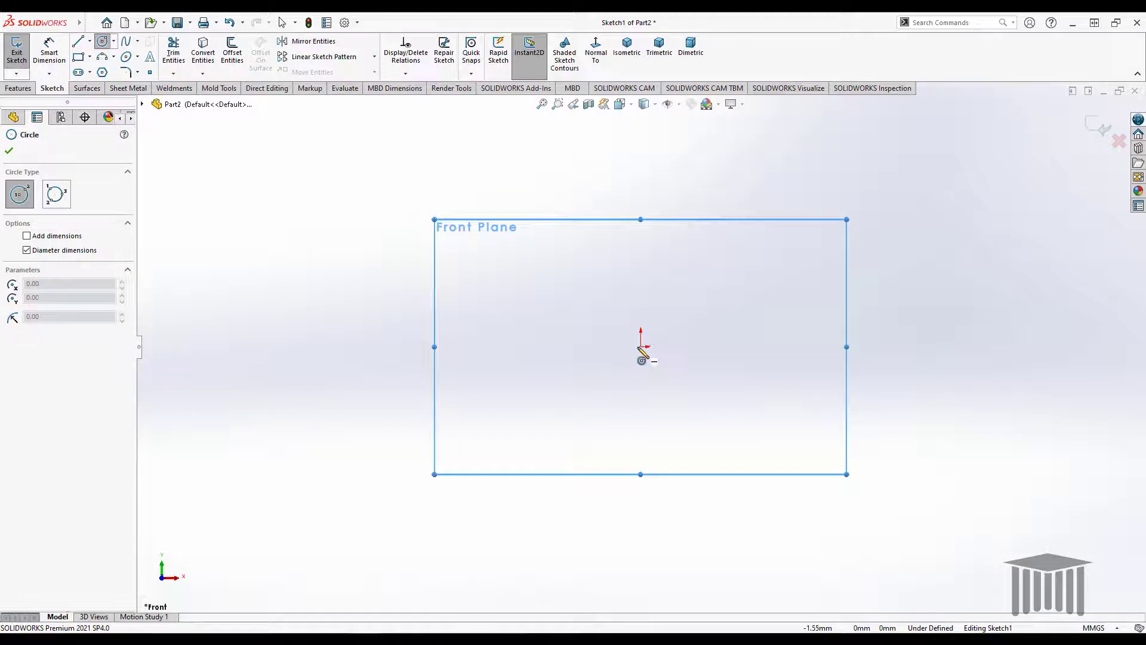
drag(642, 347, 750, 428)
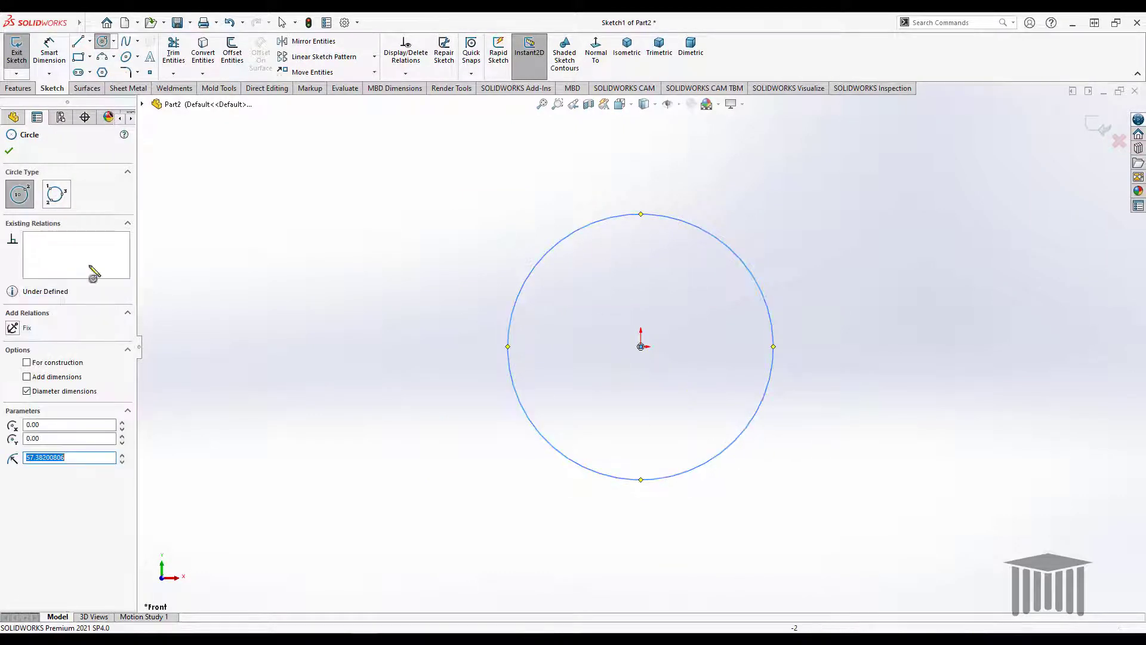
key(Escape)
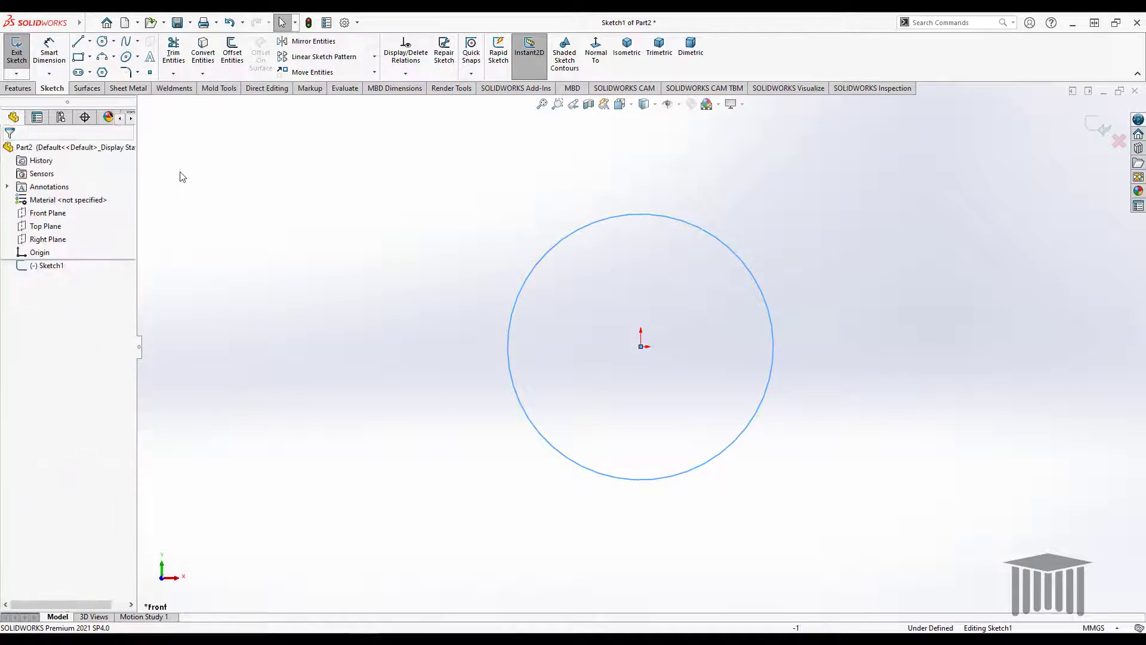
click(49, 51)
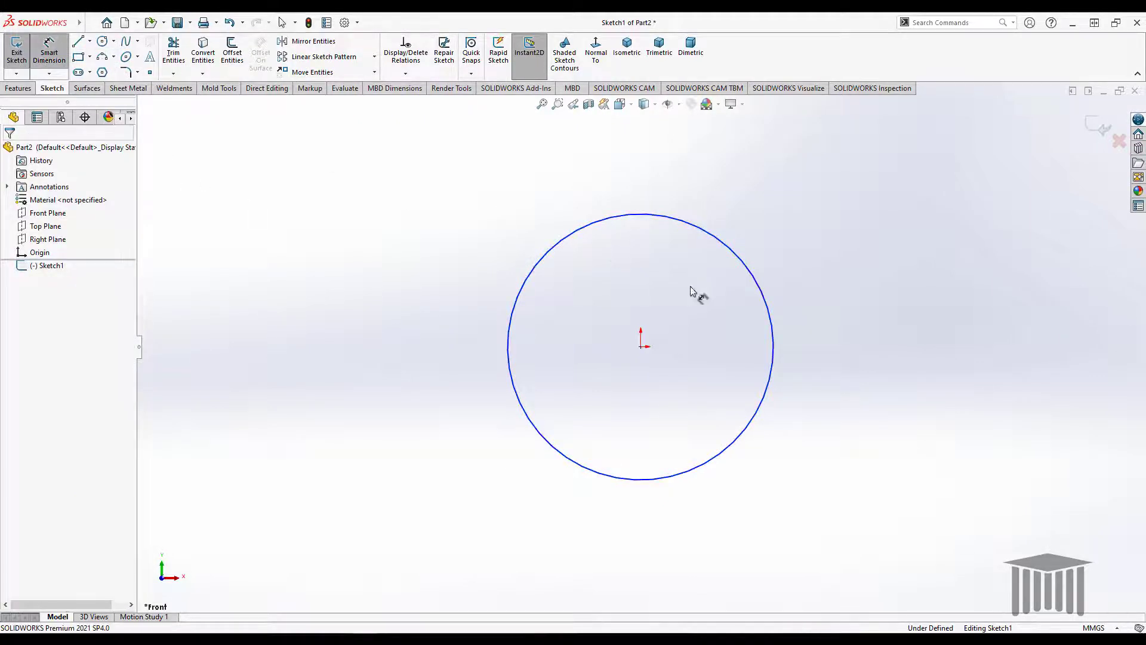
click(578, 237)
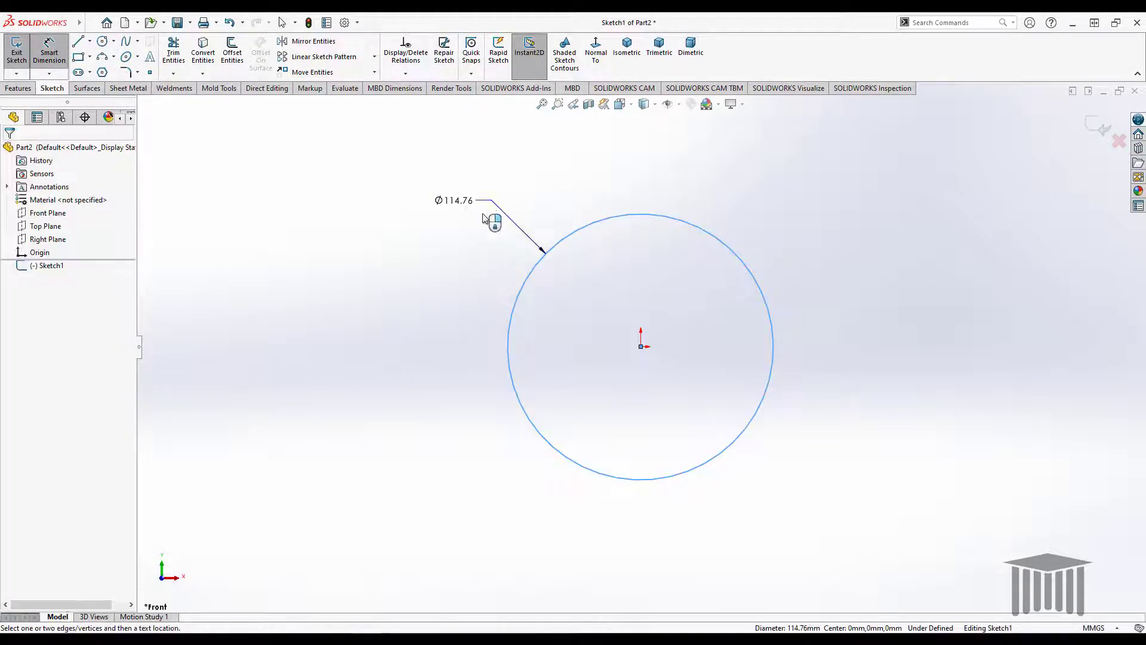
click(460, 207)
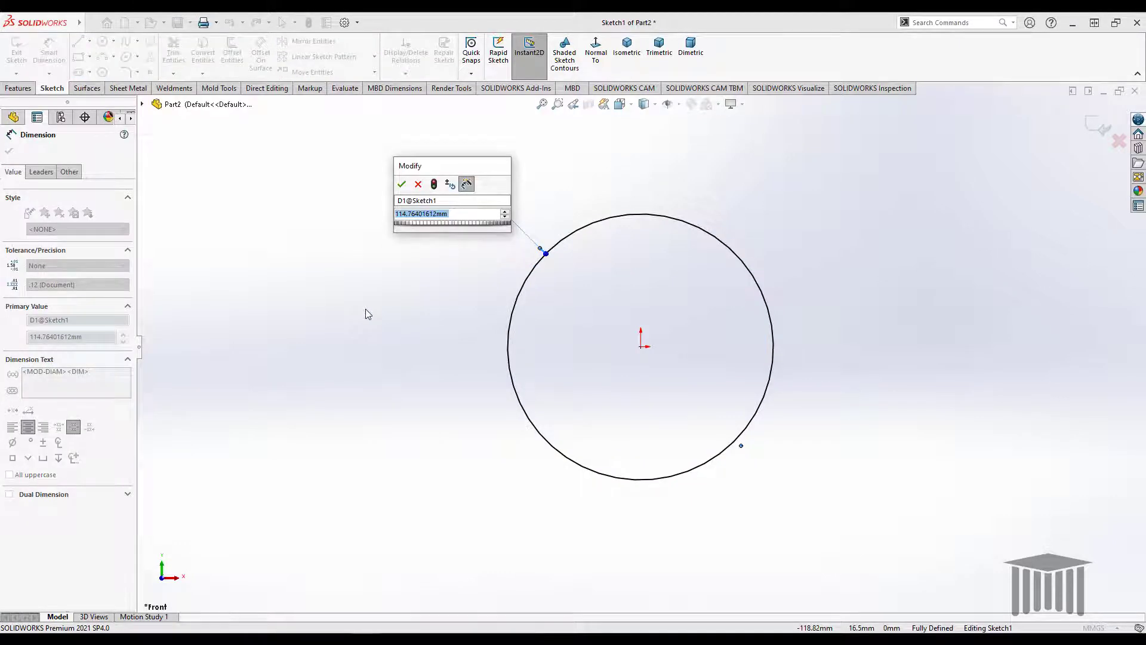
text(90)
key(Return)
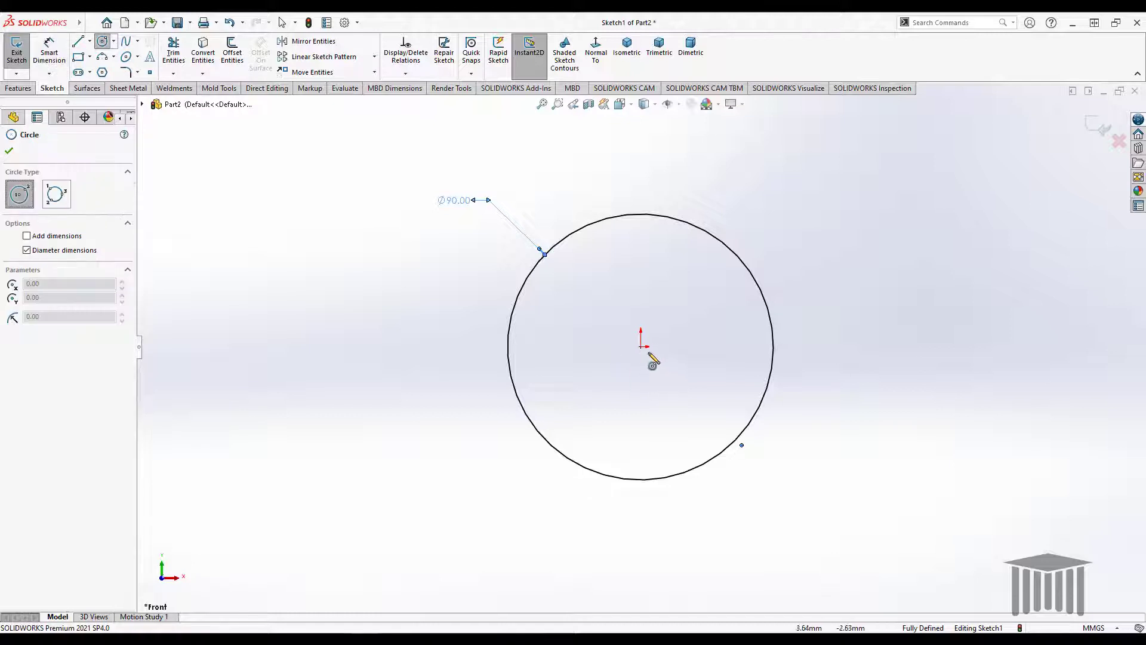
Sketch two smaller circles centred on the origin inside the 90 mm circle, about 69 mm and 39 mm in diameter.
click(641, 346)
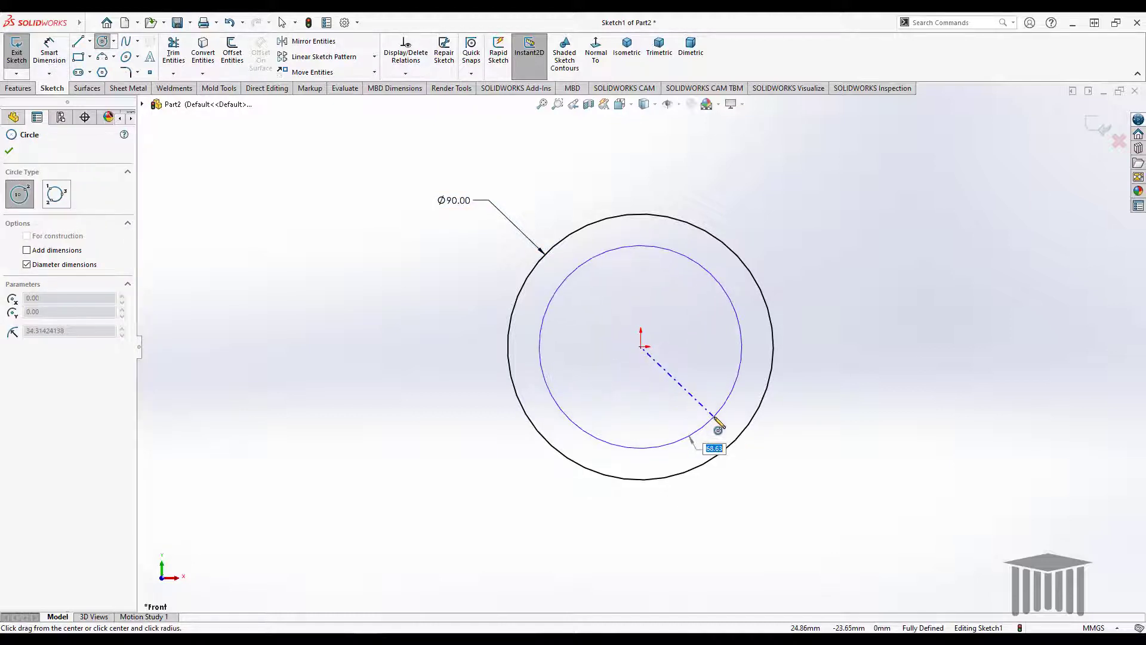
click(715, 419)
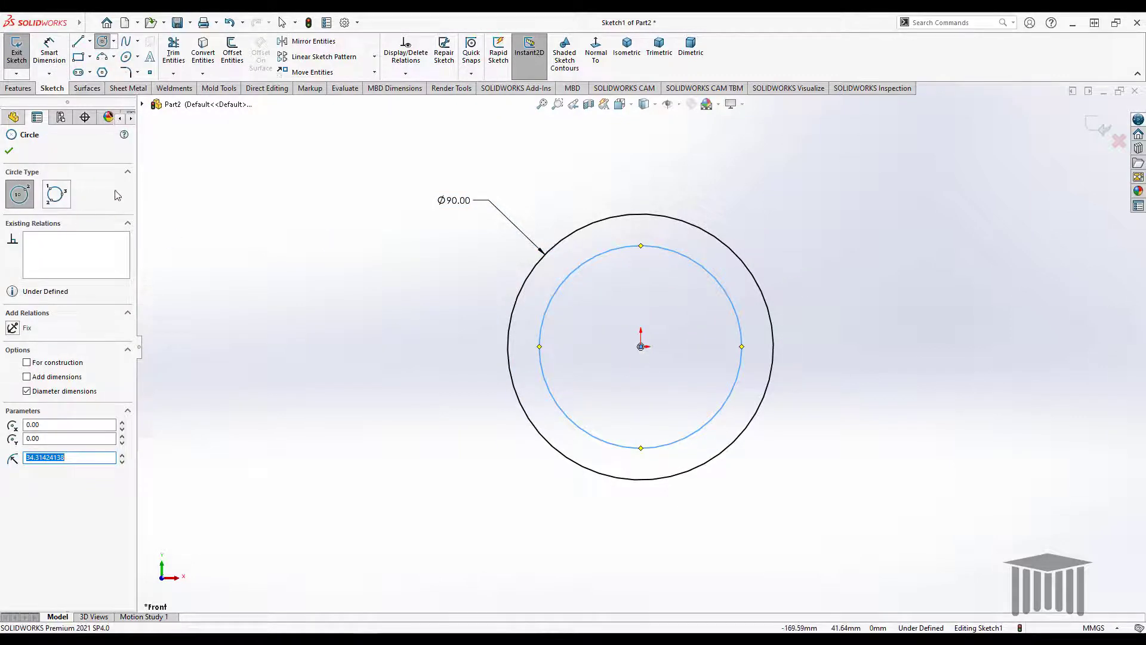
click(641, 346)
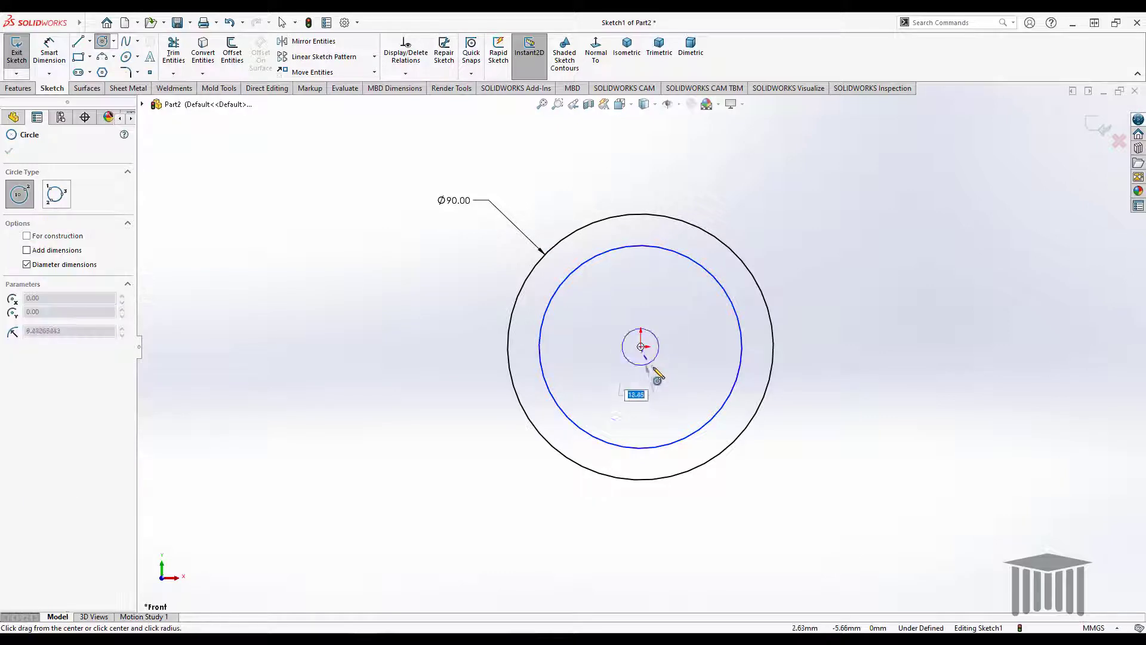
click(675, 395)
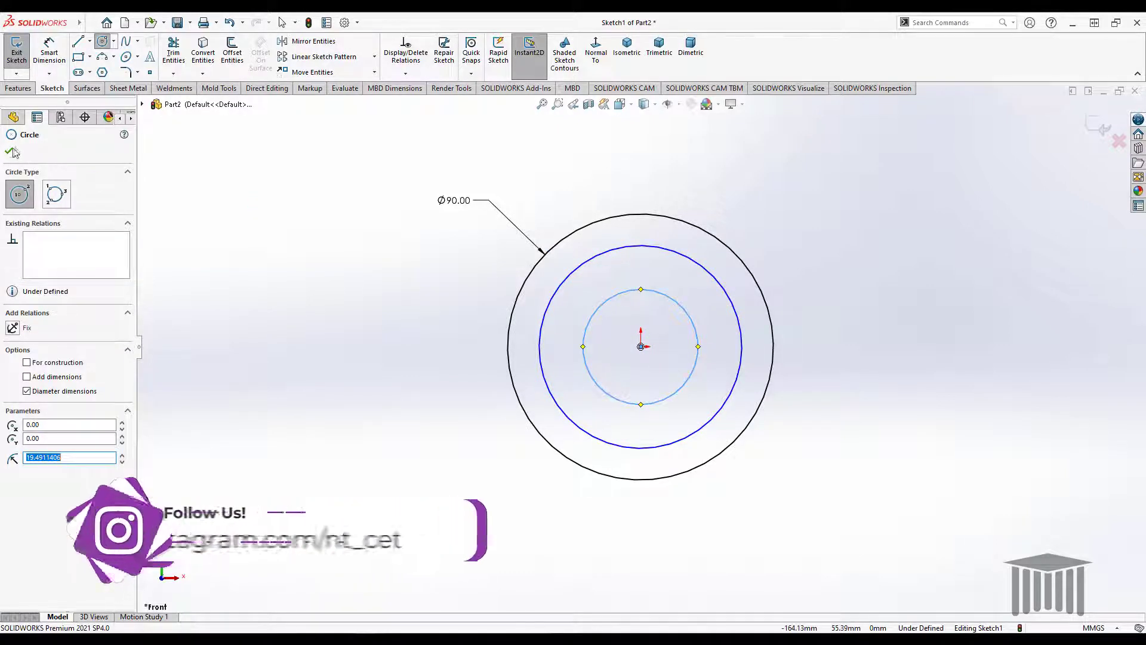
key(Escape)
Dimension the middle circle's diameter and set it to 78 mm.
click(49, 53)
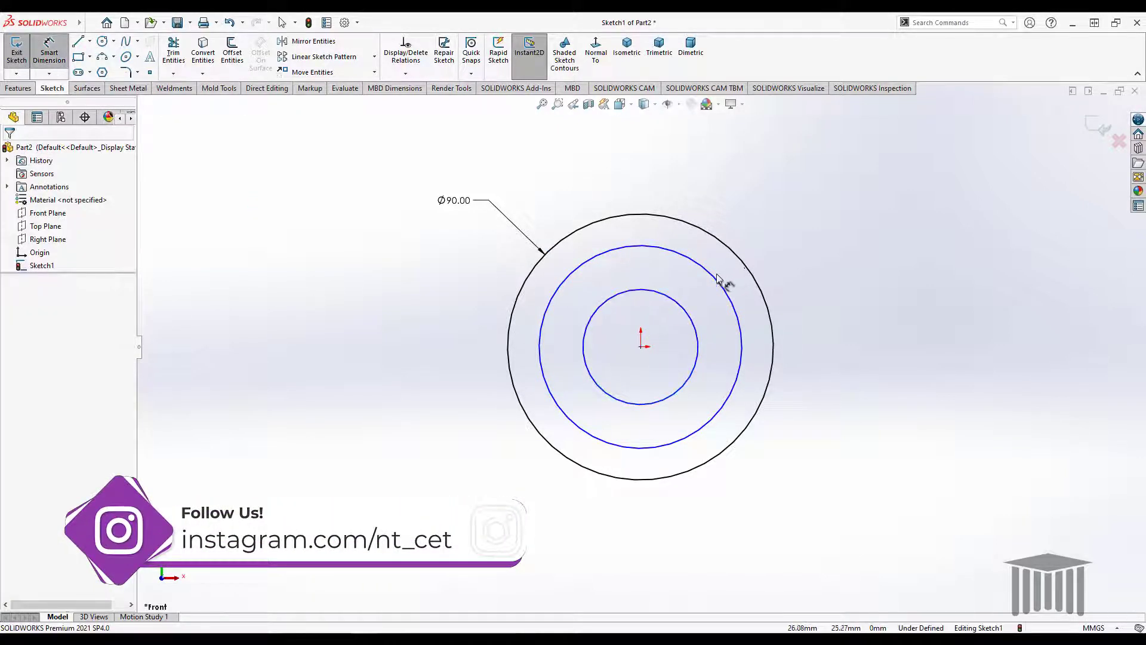
click(718, 283)
click(791, 239)
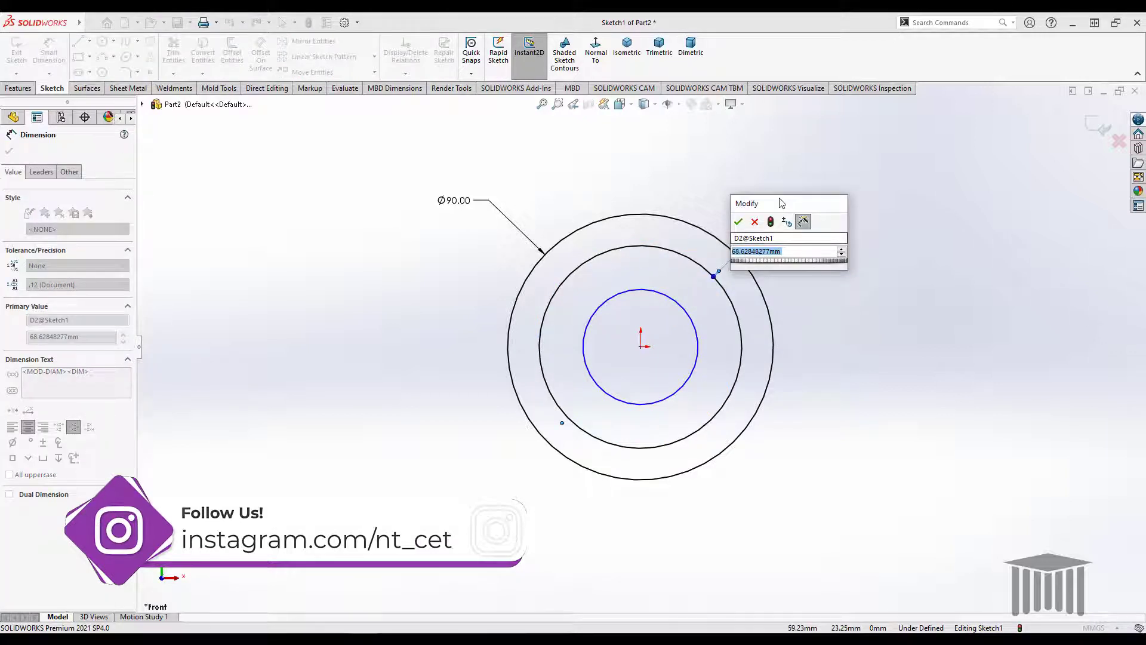
drag(782, 203, 914, 240)
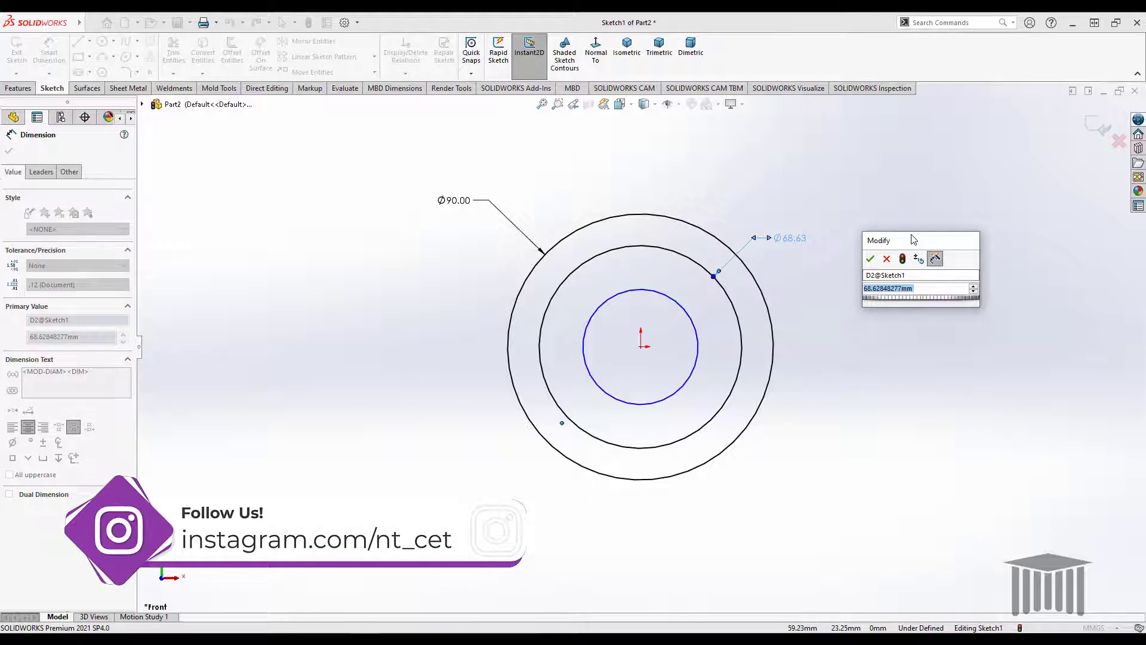
text(78)
key(Return)
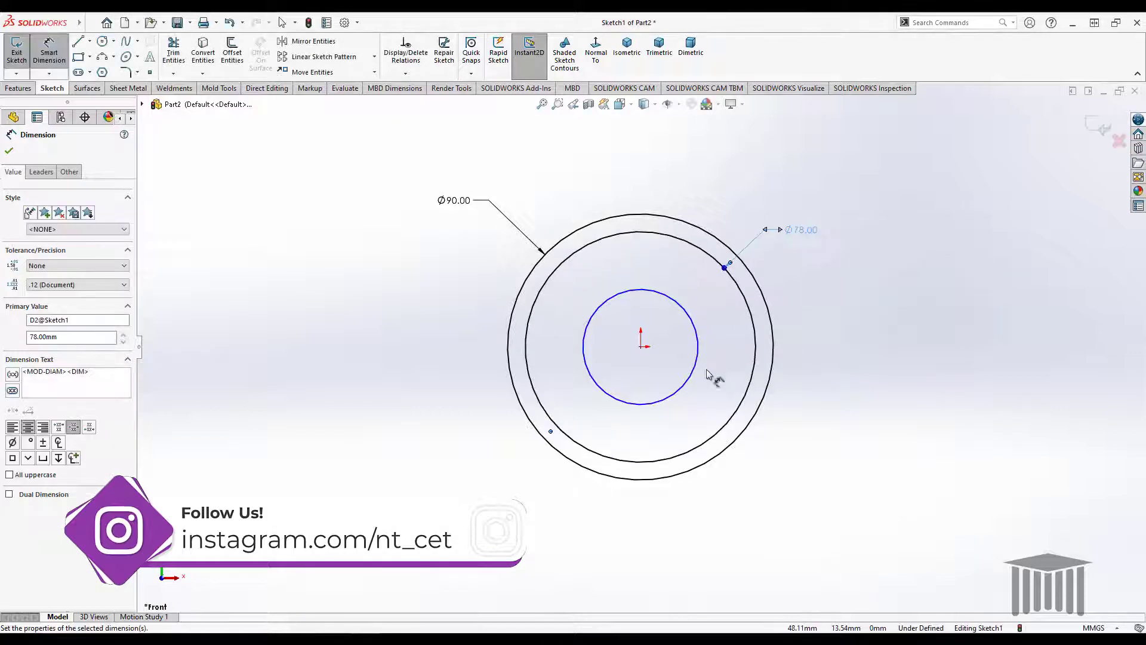
Dimension the innermost circle's diameter and set it to 50 mm.
click(696, 346)
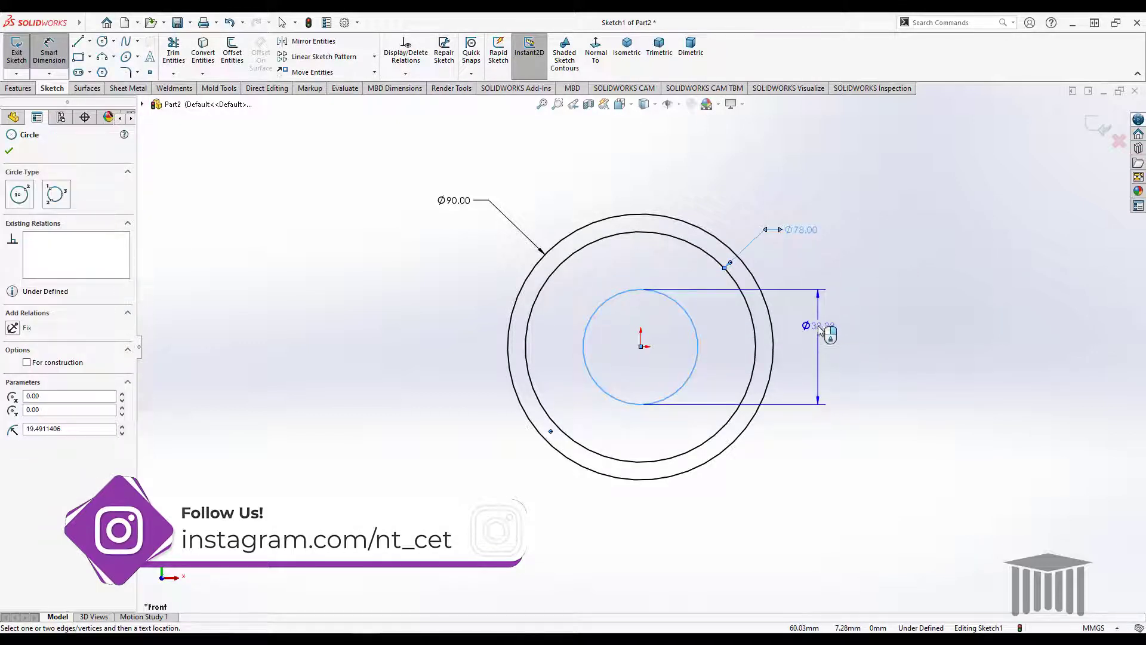
click(819, 326)
text(50)
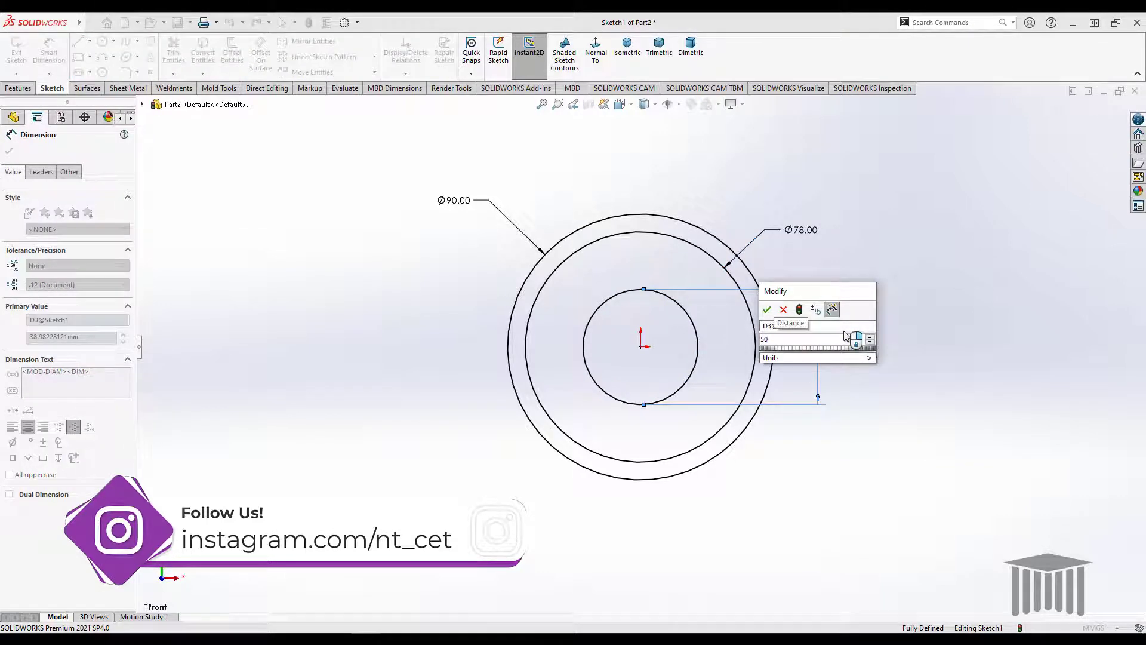
key(Return)
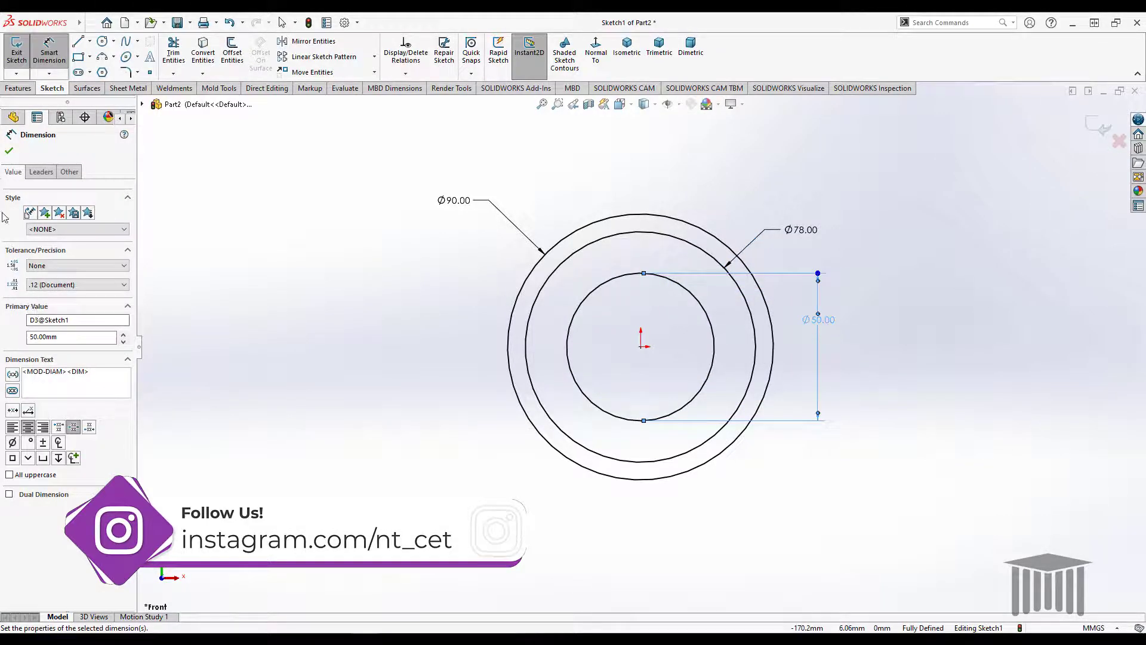
click(9, 151)
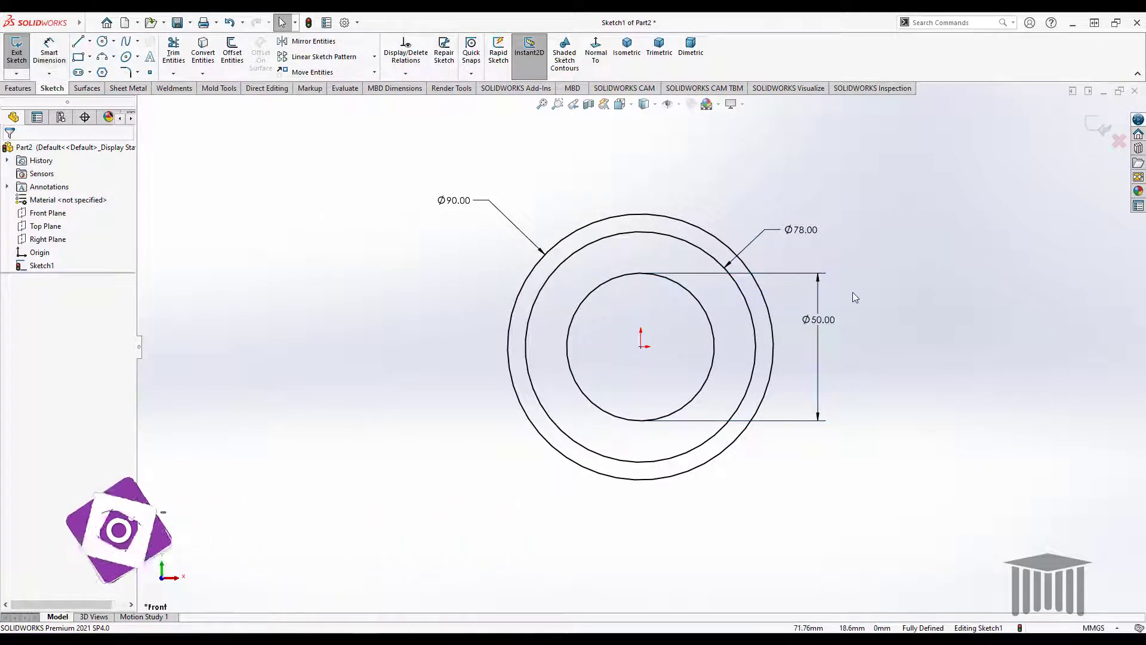
Draw two midpoint lines centred on the origin, a vertical one about 138 mm long and a horizontal one about 165 mm long.
click(90, 41)
click(111, 86)
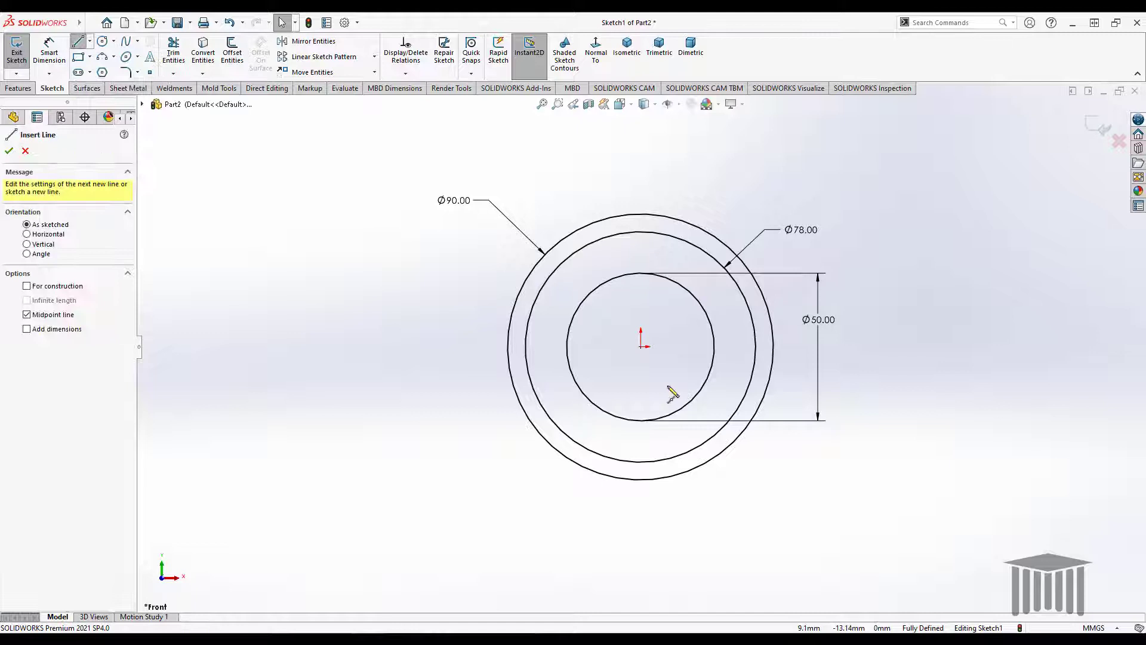
click(642, 347)
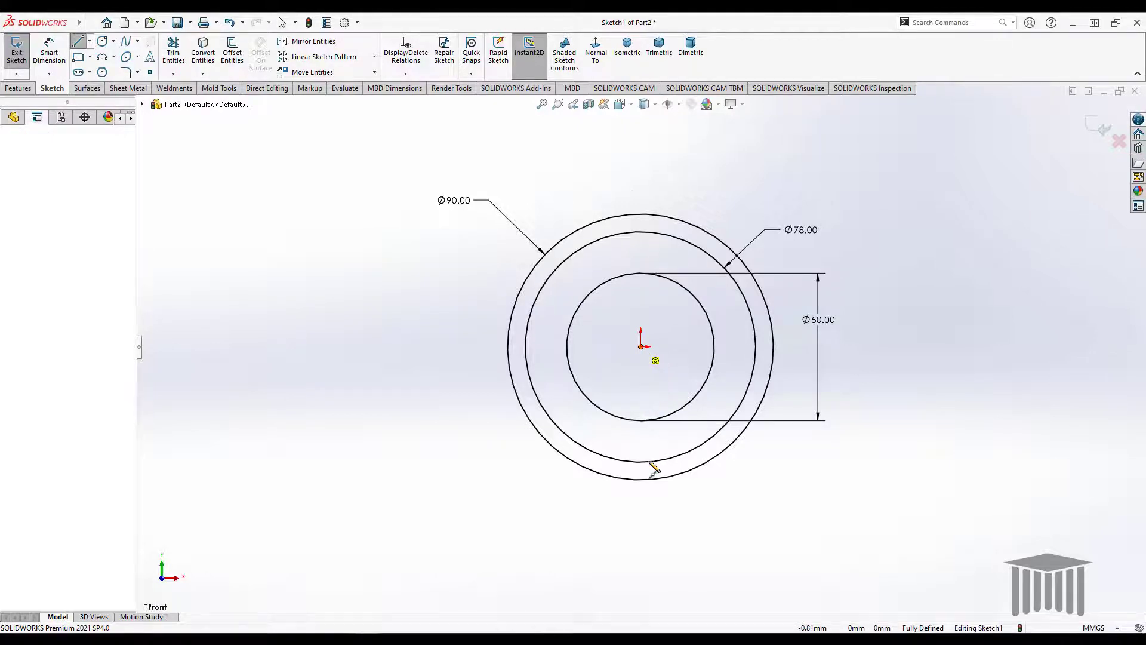
click(641, 551)
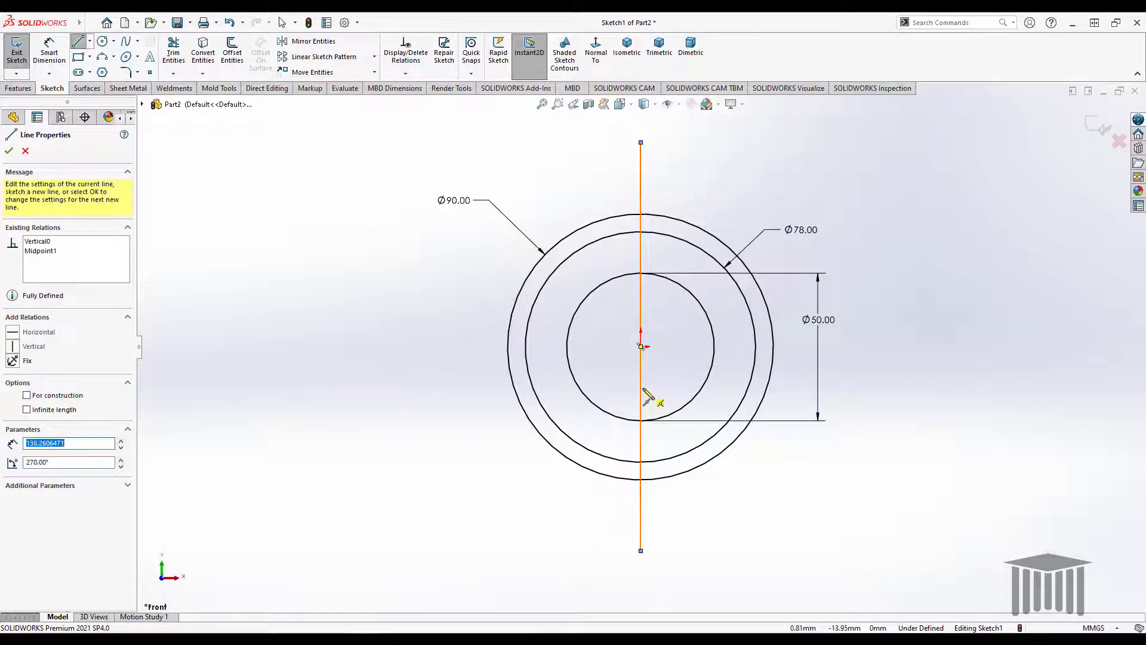
click(641, 346)
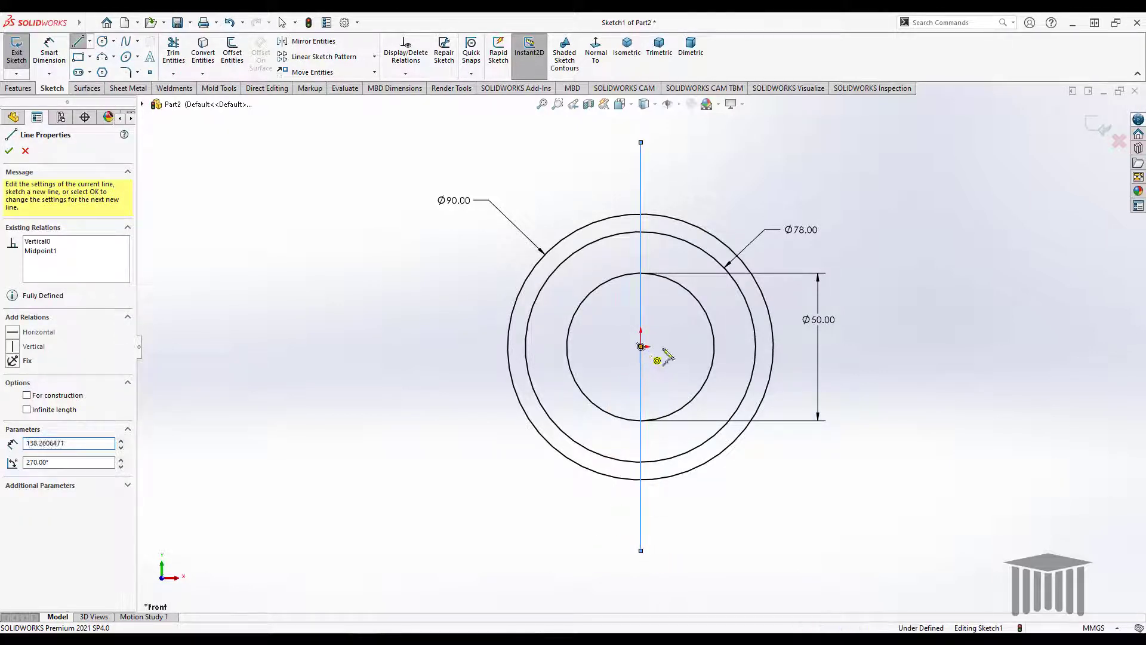
click(885, 346)
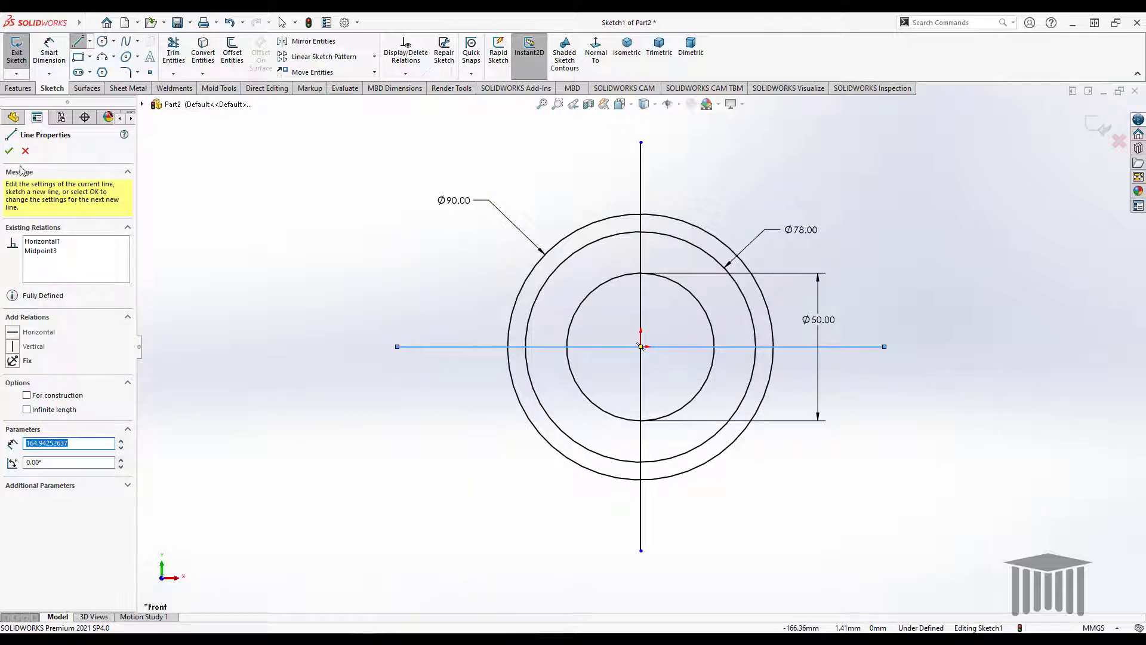
Convert the horizontal and vertical lines through the origin into construction lines.
click(62, 396)
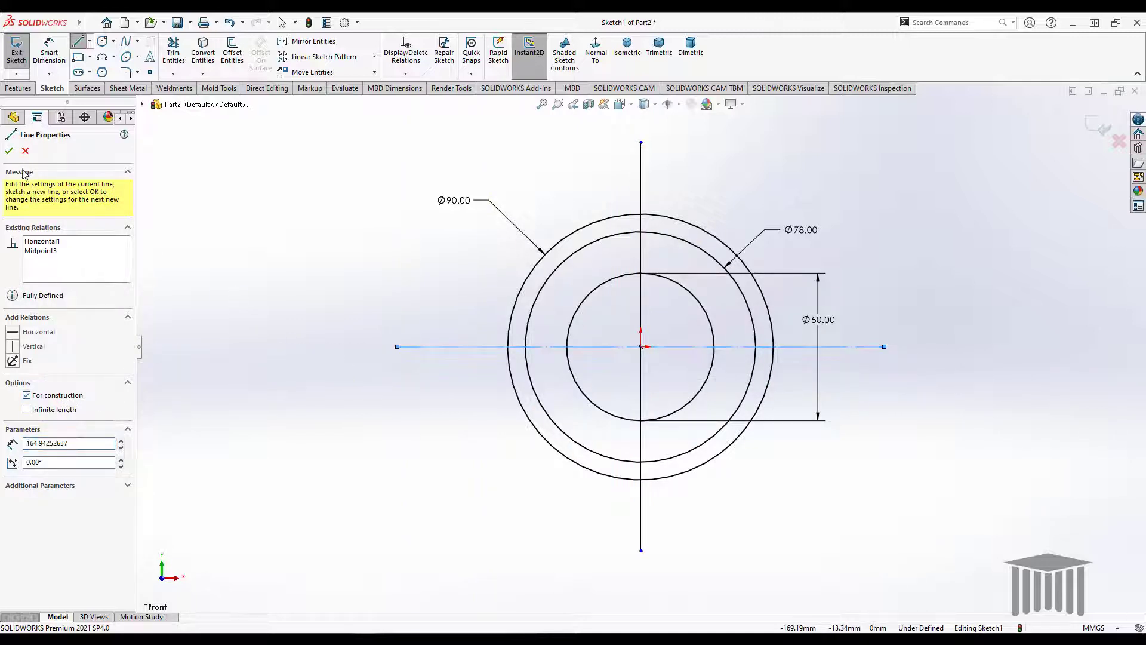
click(9, 151)
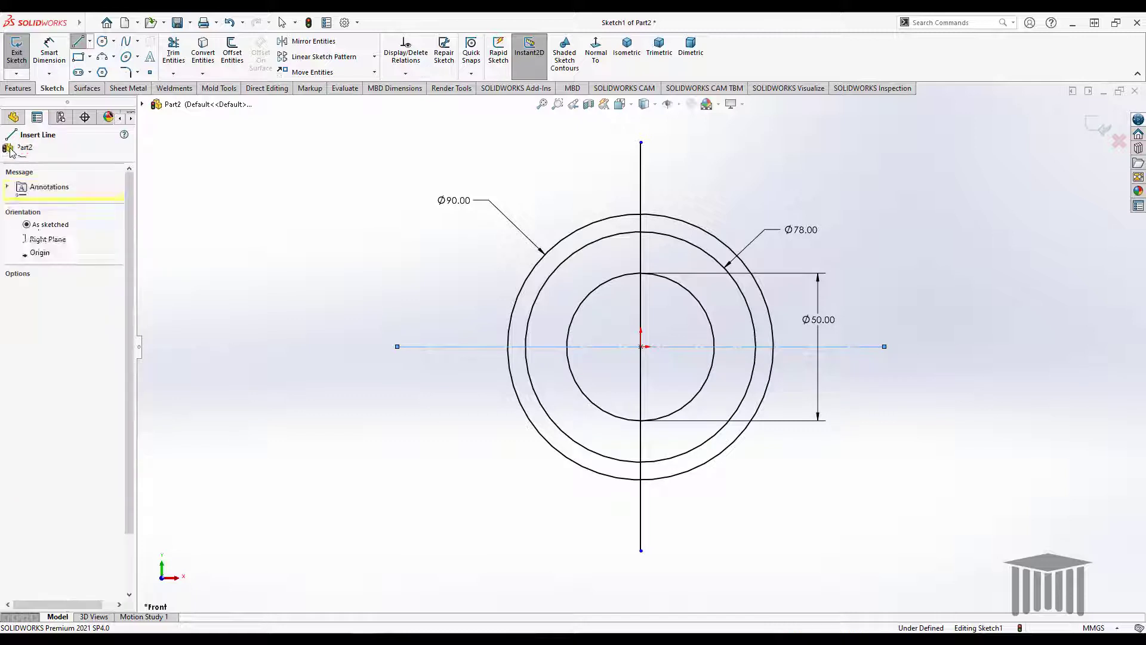
key(Escape)
click(641, 203)
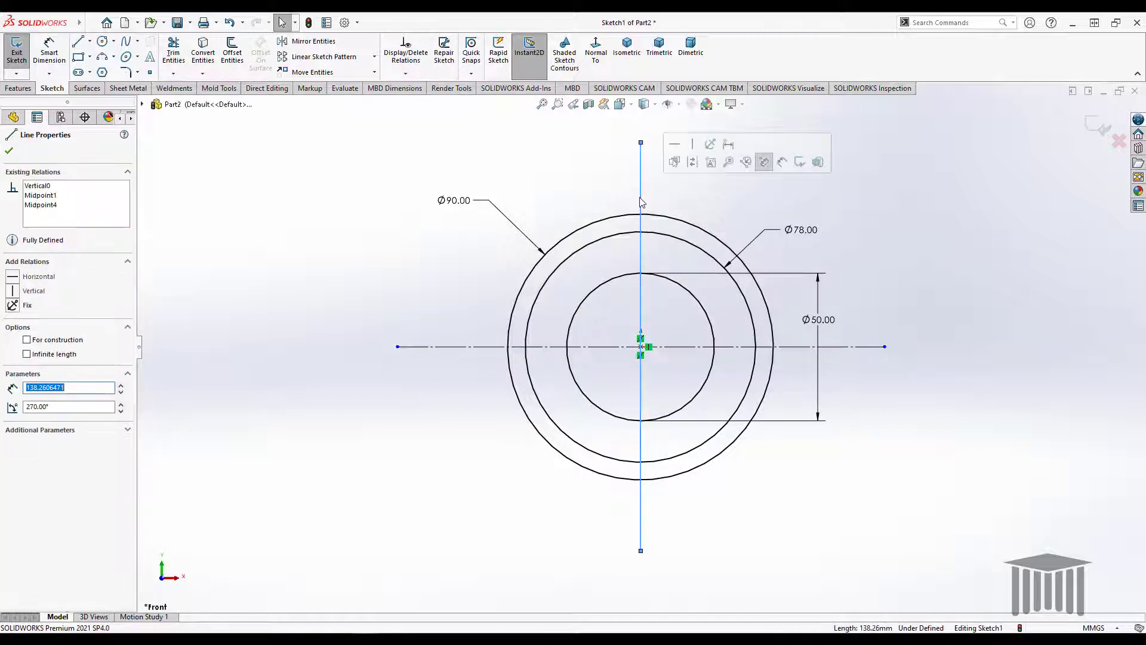
click(47, 341)
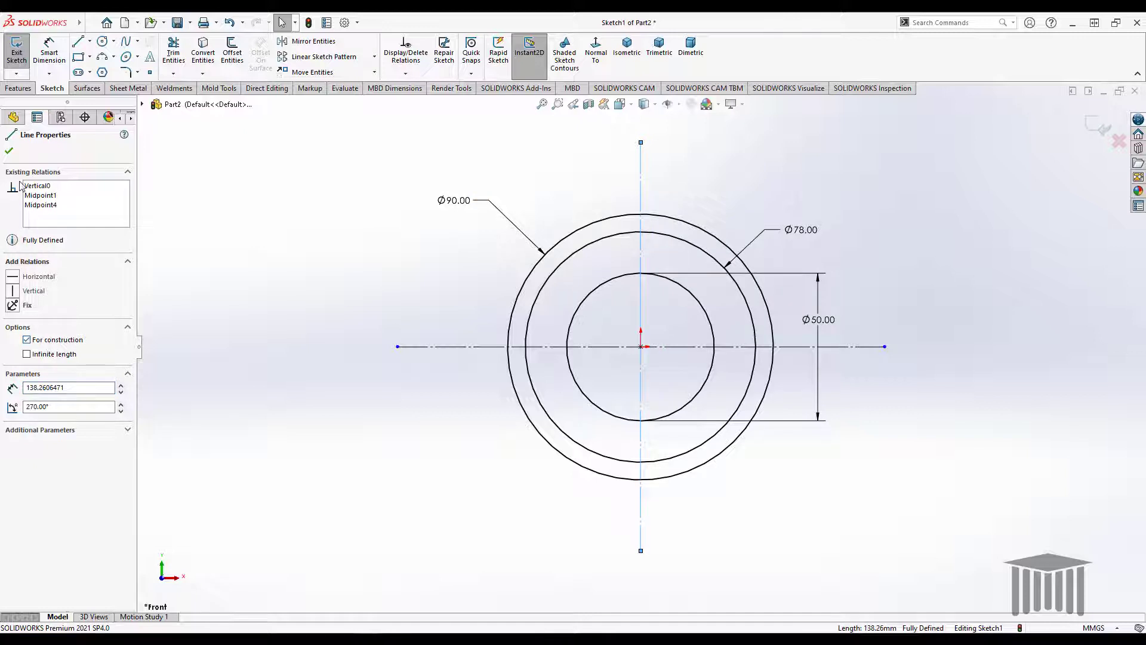
click(9, 150)
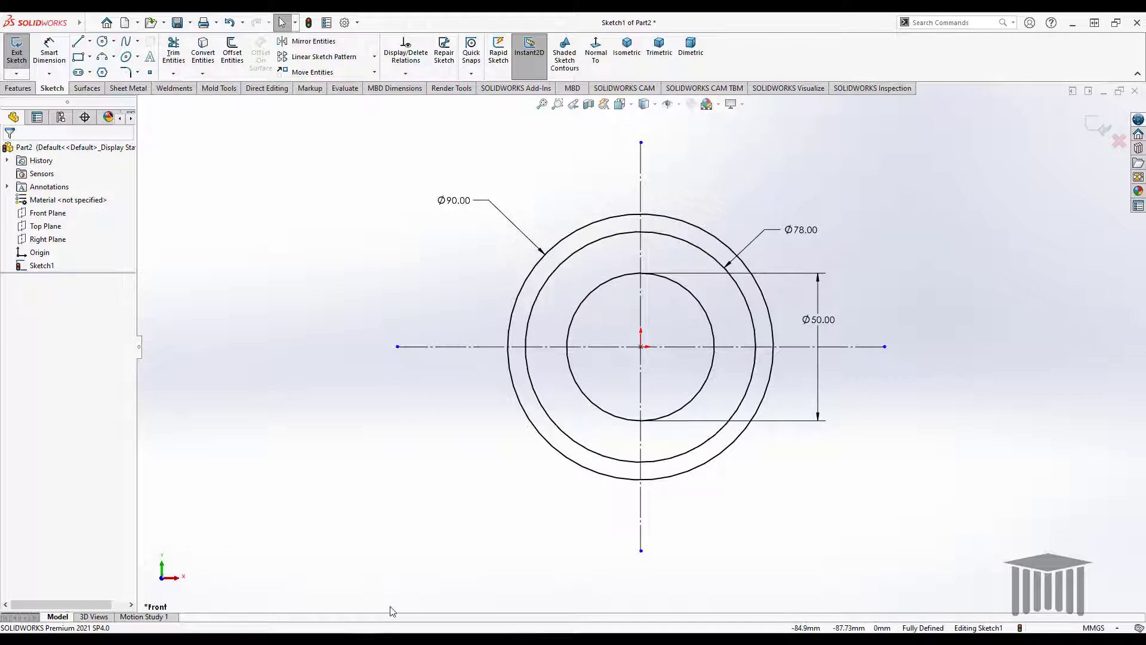
Switch to the exercise-09 drawing in Photos to check the tooth dimensions, and return to the SOLIDWORKS sketch.
click(403, 636)
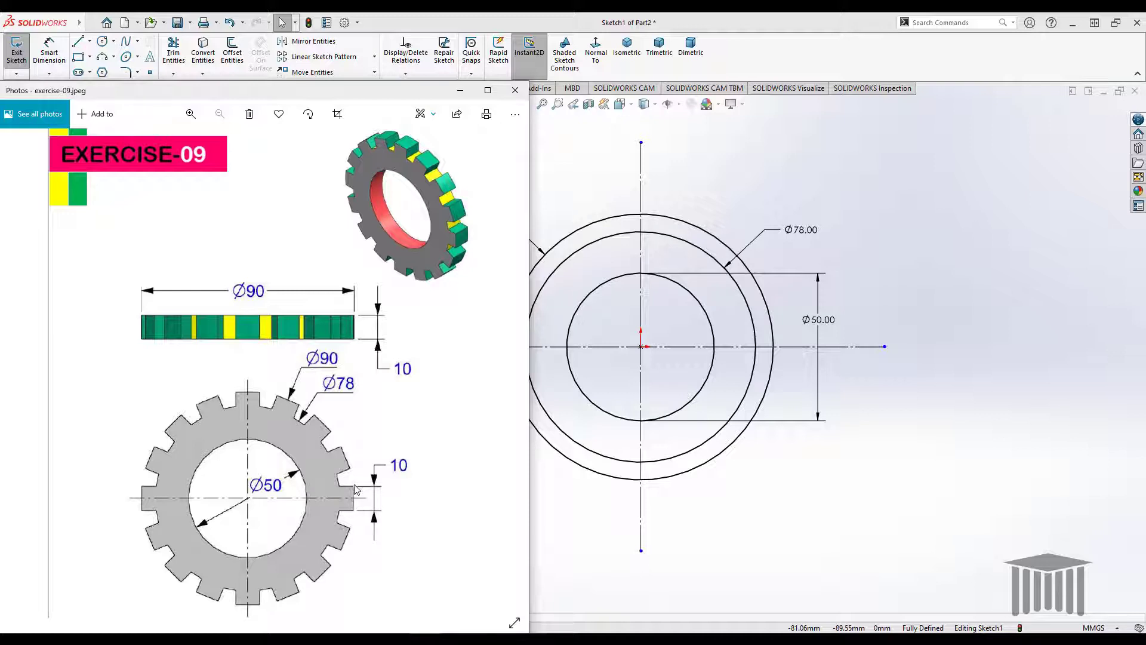
click(745, 27)
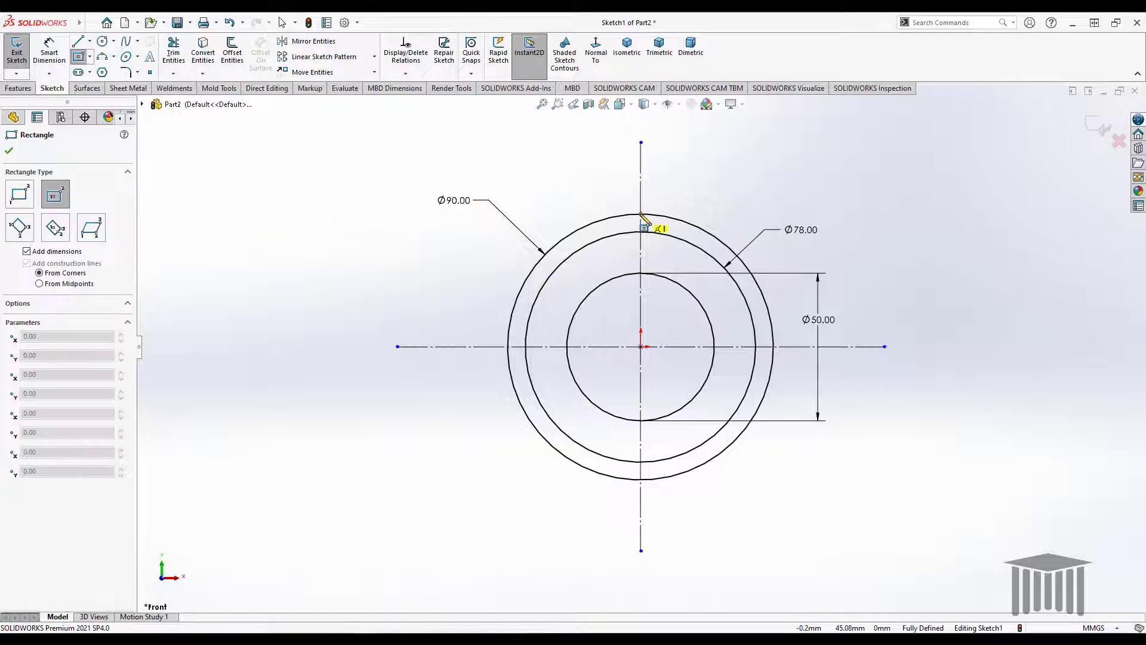
Draw a centre rectangle centred on the 90 mm circle's top point, with its lower corners on the 78 mm circle, and set its width to 10 mm.
click(640, 213)
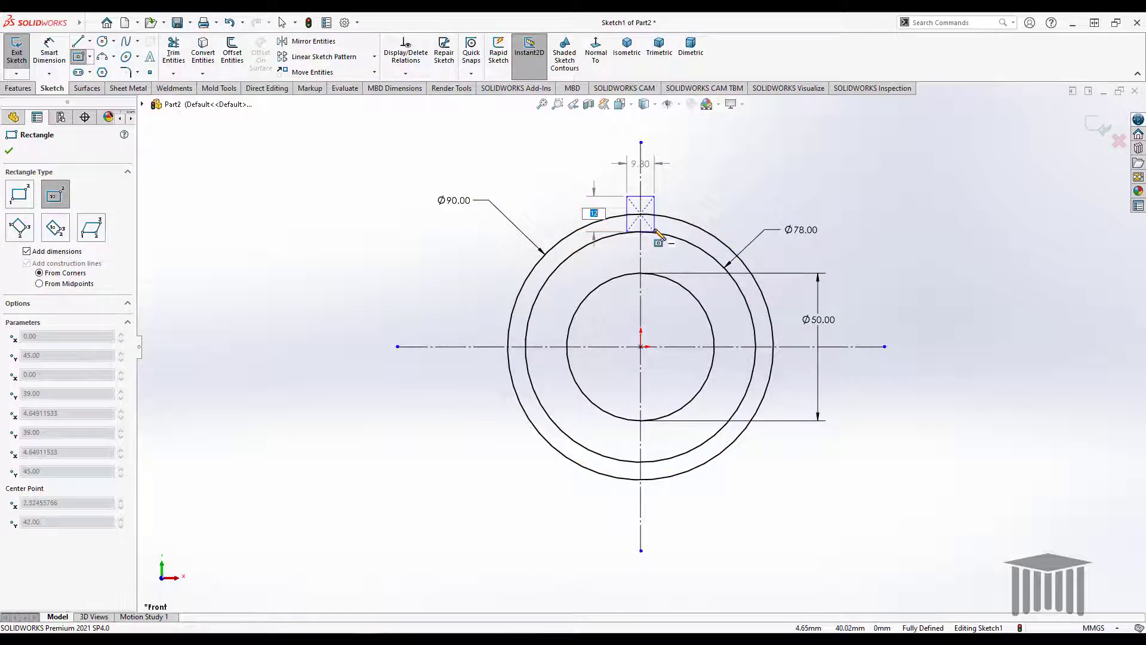
click(655, 232)
key(Escape)
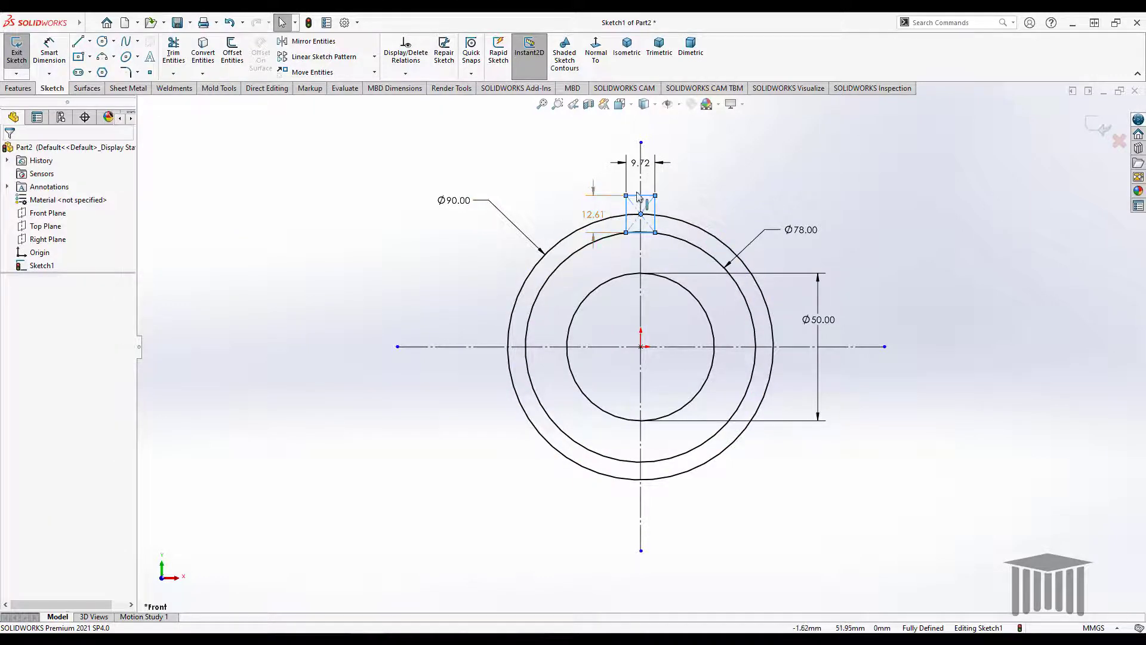
click(639, 165)
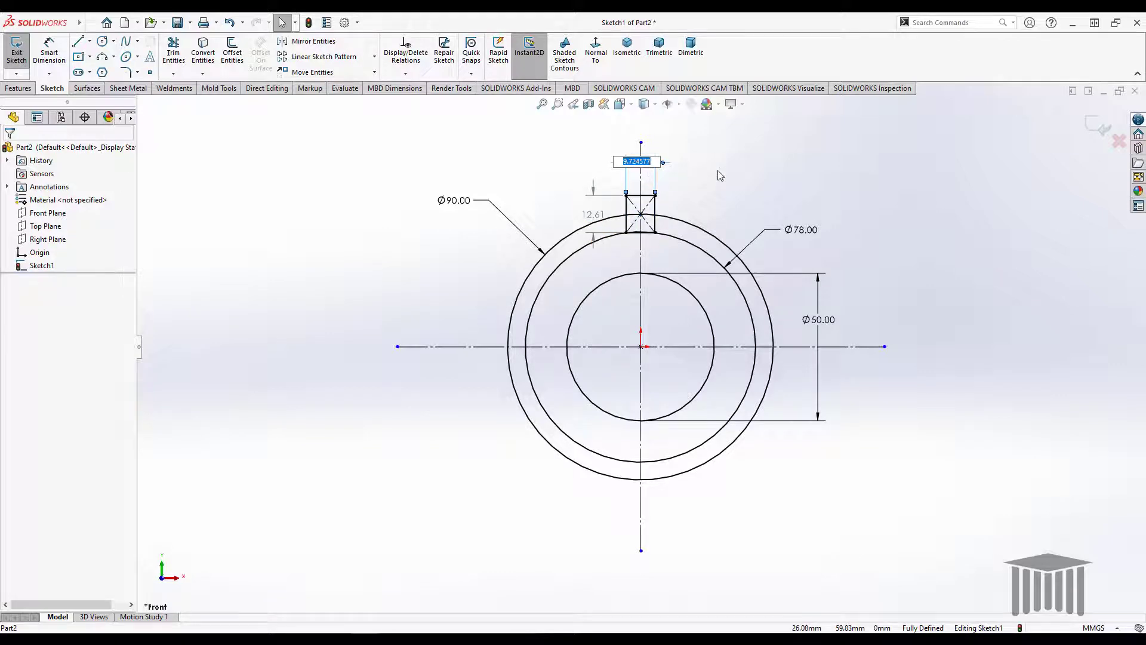
text(10)
key(Return)
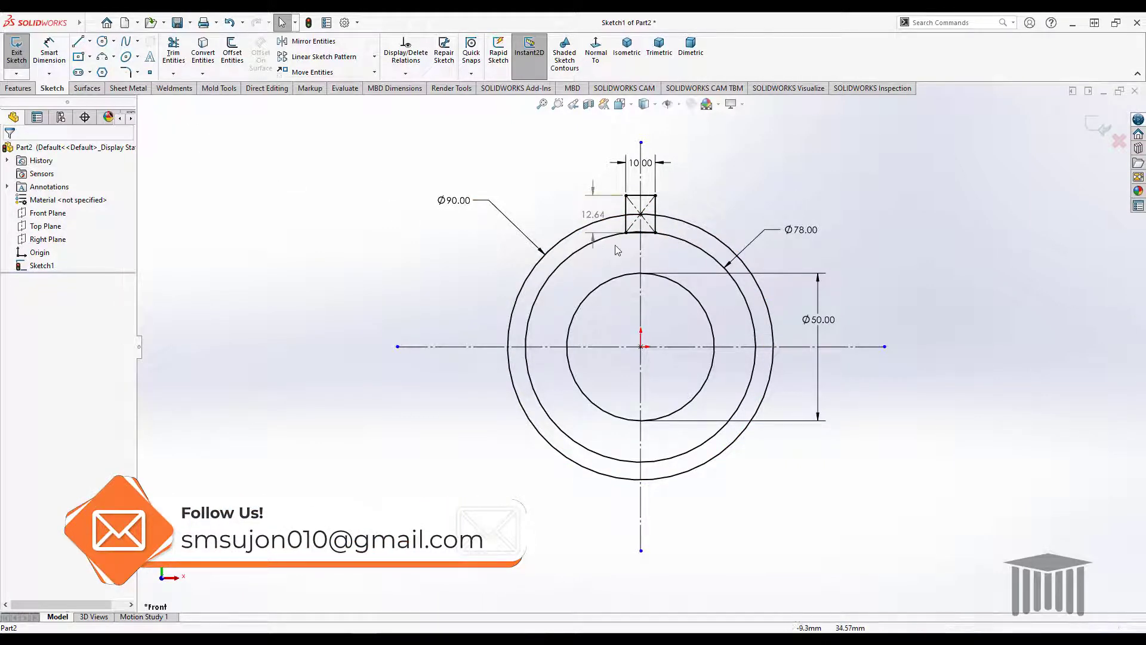
Try trimming the short arc of the 78 mm circle between the rectangle's lower corners, and undo that trim.
scroll(641, 212, up, 4)
scroll(640, 215, down, 8)
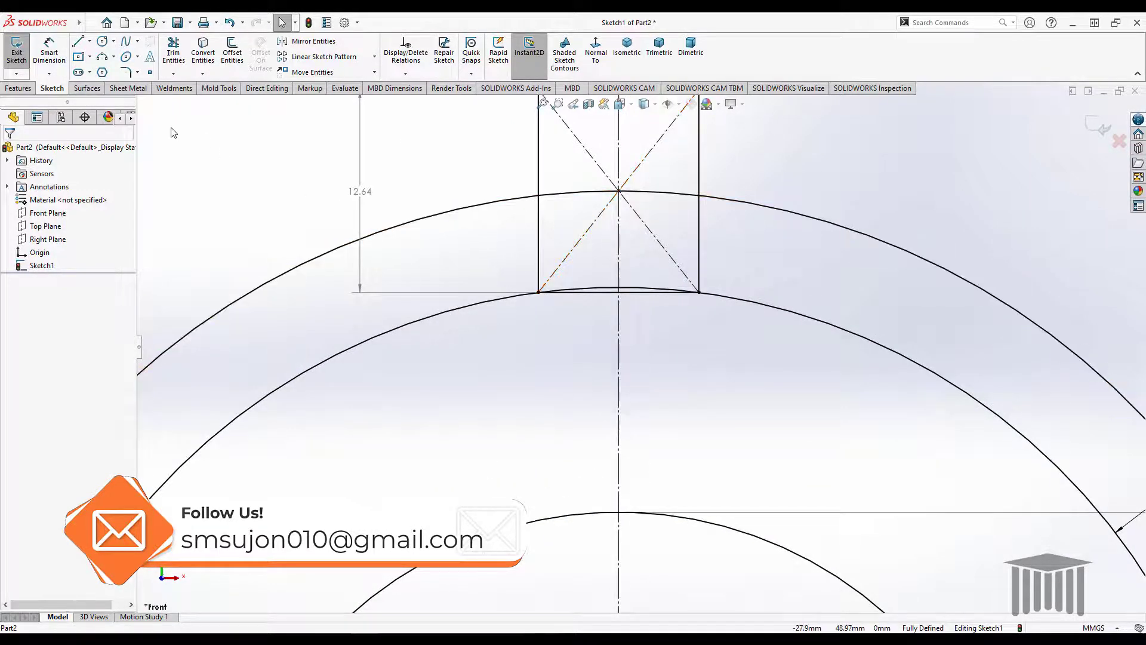
click(177, 56)
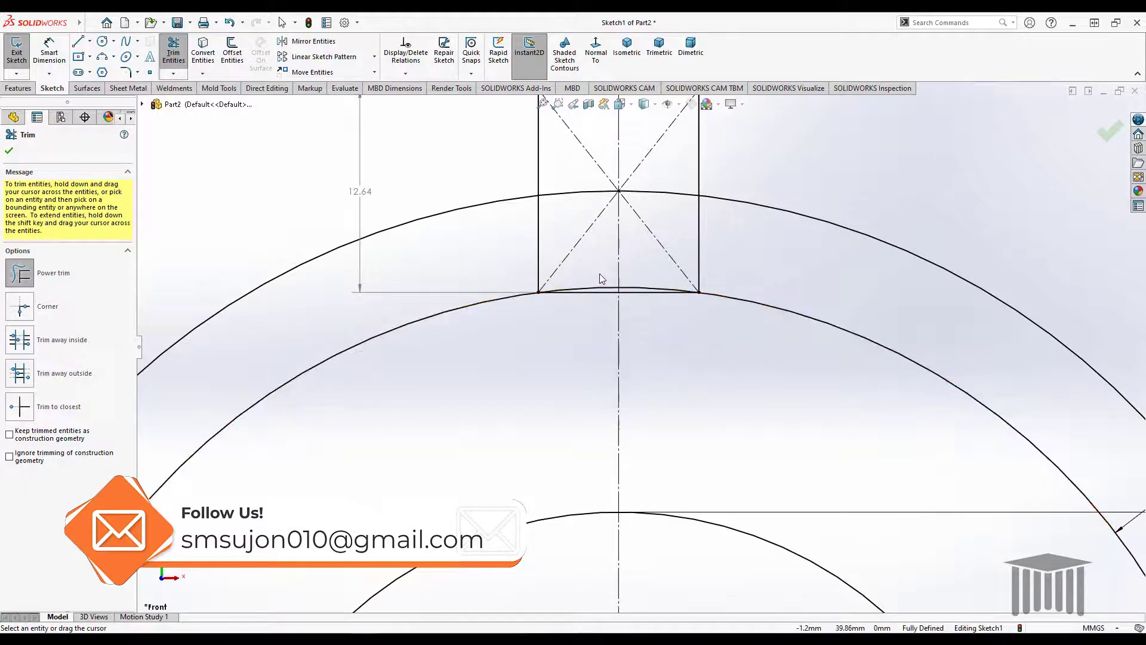
mouse_move(600, 274)
mouse_down()
mouse_move(608, 293)
mouse_move(642, 291)
mouse_up()
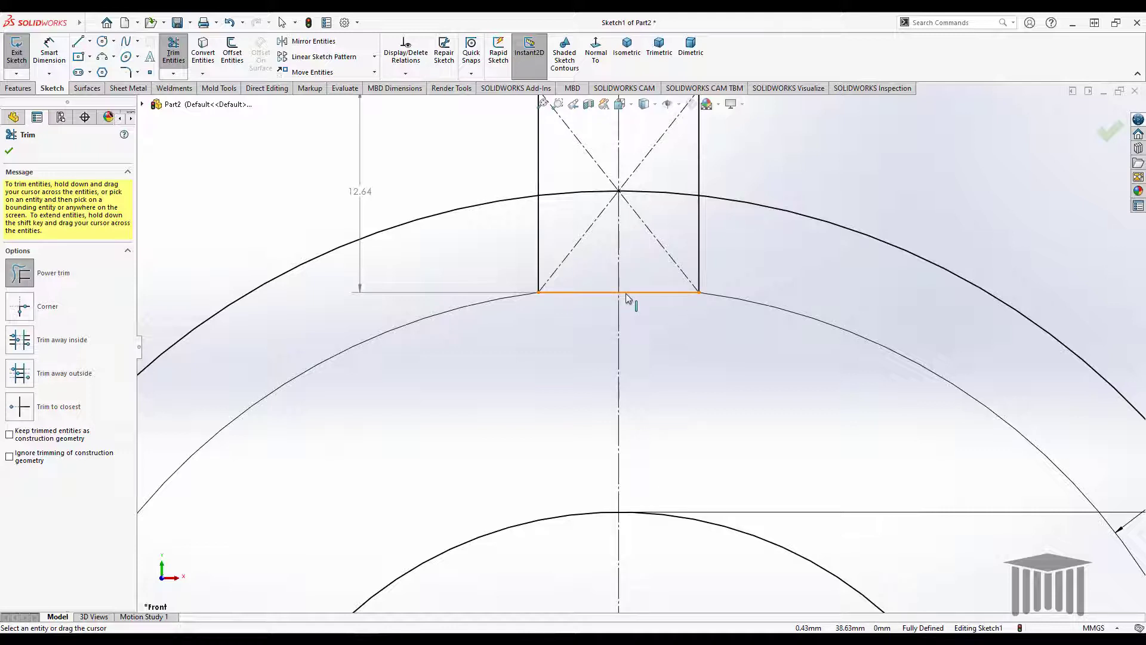
key(Escape)
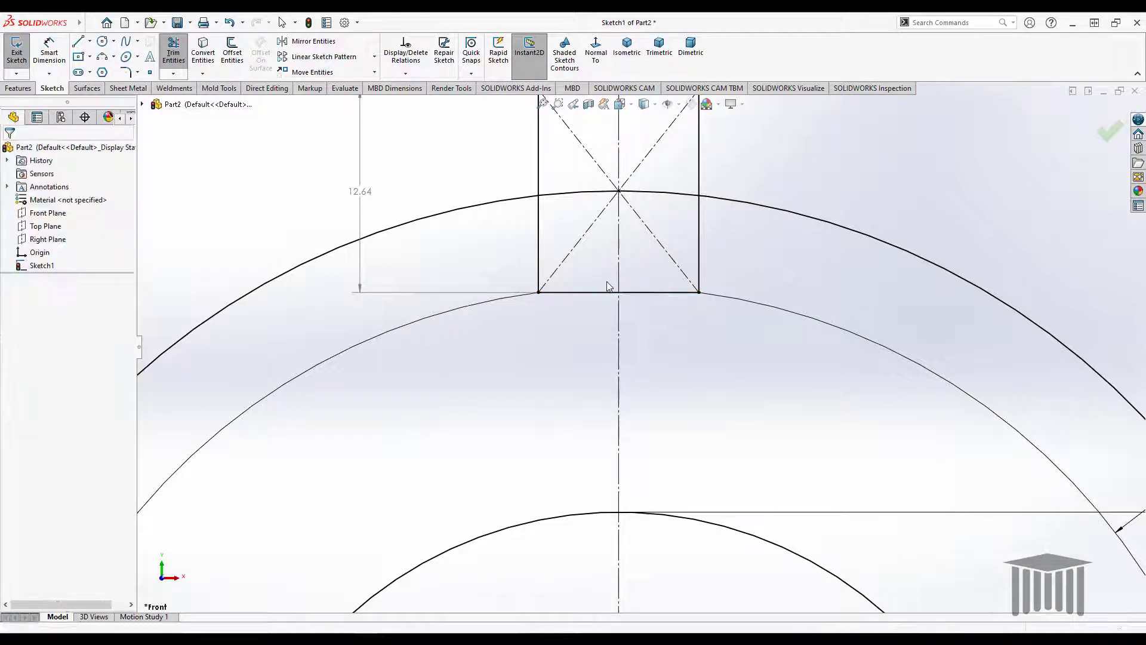
key(ctrl+z)
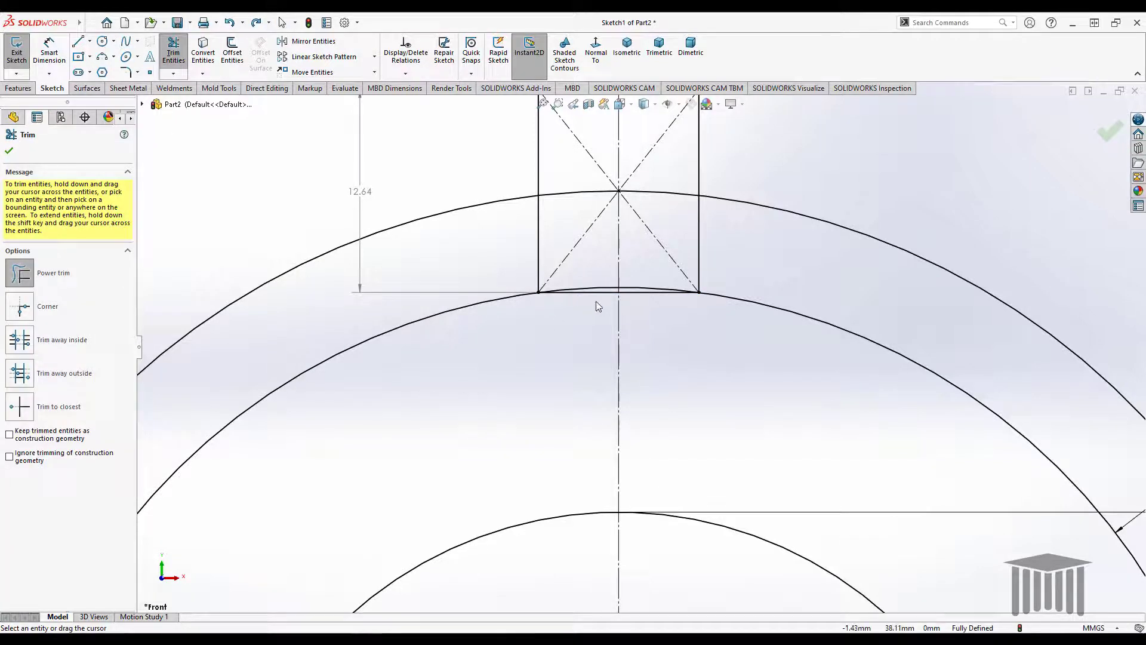
Trim away the rectangle's bottom edge and the parts of it that extend outside the 90 mm circle.
mouse_move(597, 292)
mouse_down()
mouse_move(639, 308)
mouse_move(638, 288)
mouse_up()
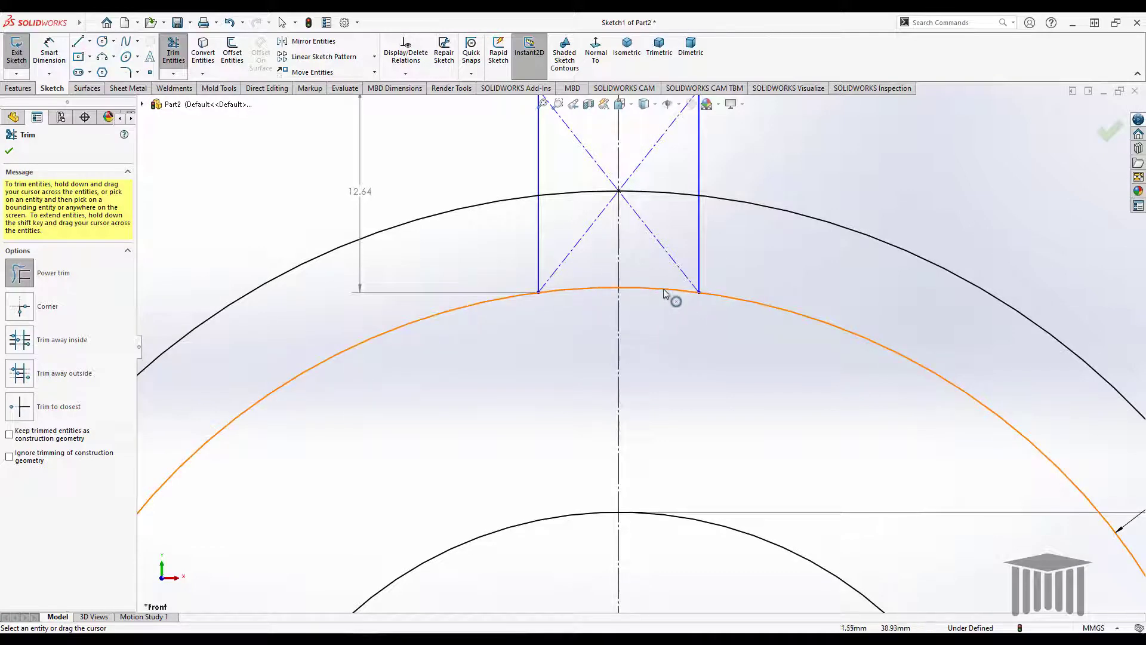
scroll(544, 300, up, 5)
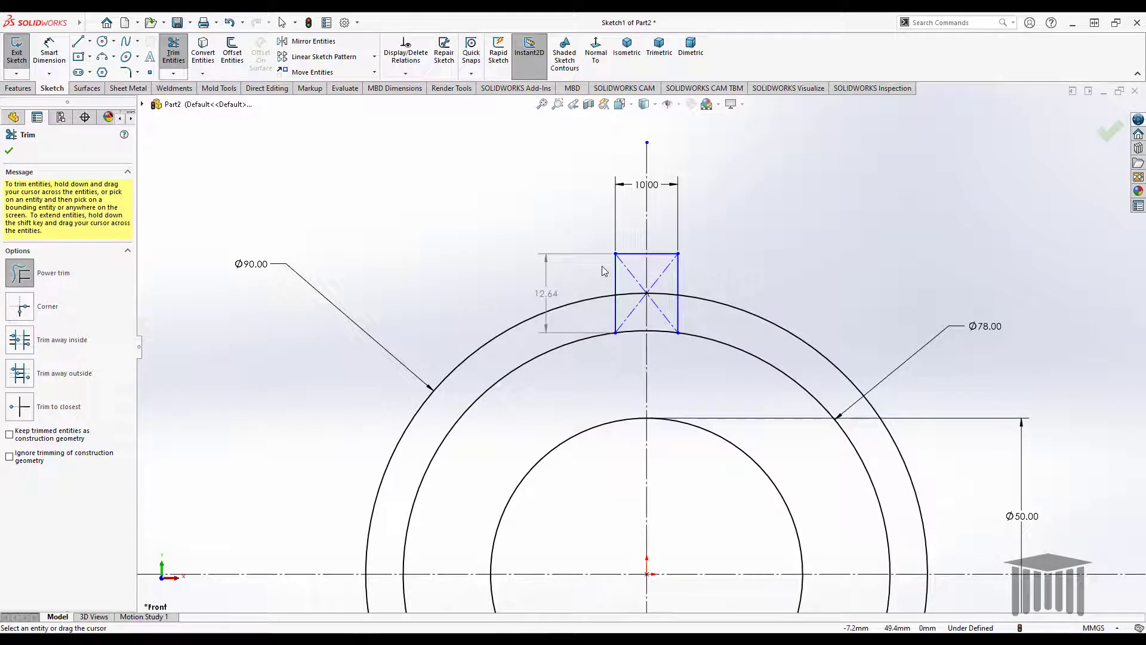
drag(609, 274, 690, 279)
drag(617, 251, 645, 256)
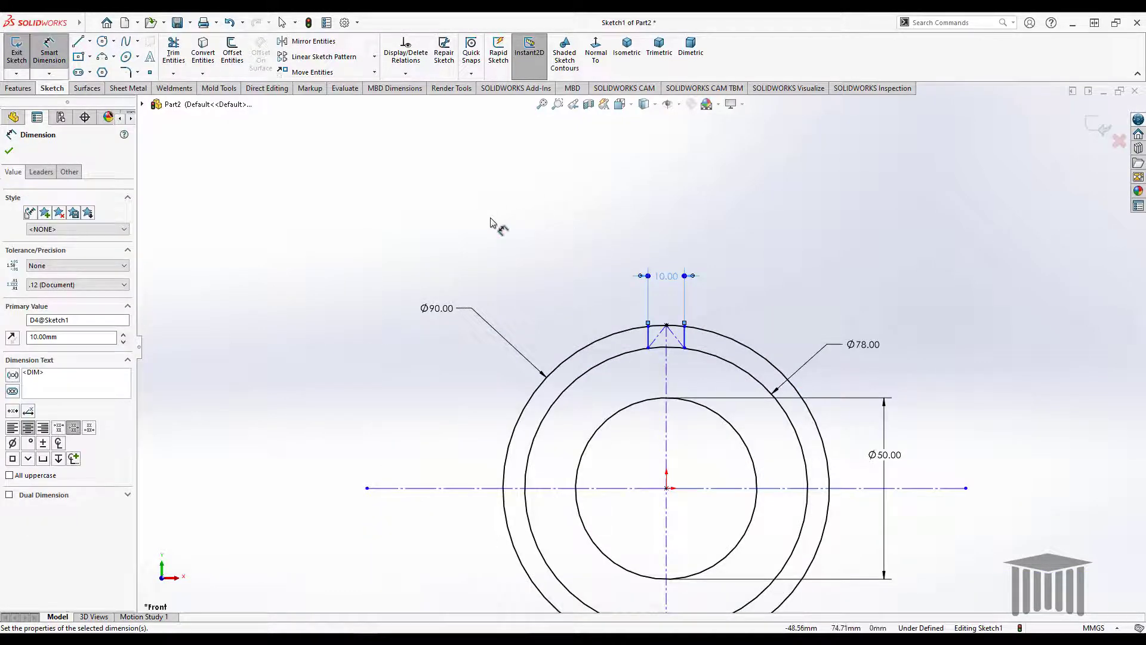
click(10, 152)
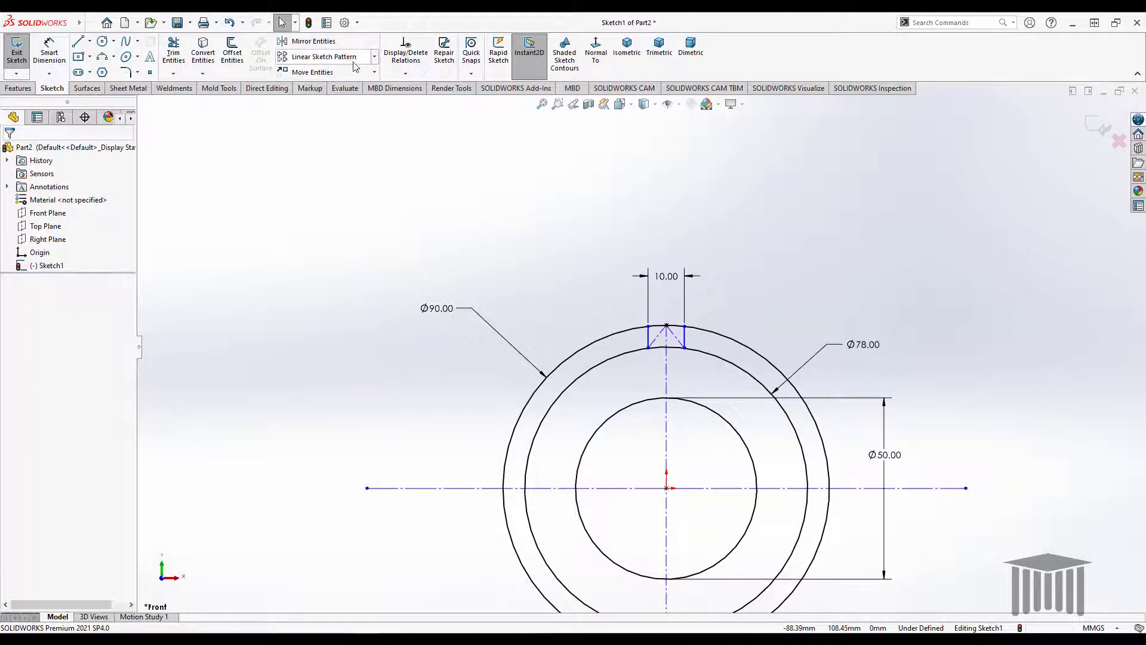
Create a circular sketch pattern of the tooth's two side lines about the origin, with 16 equally spaced instances over 360 degrees.
click(374, 57)
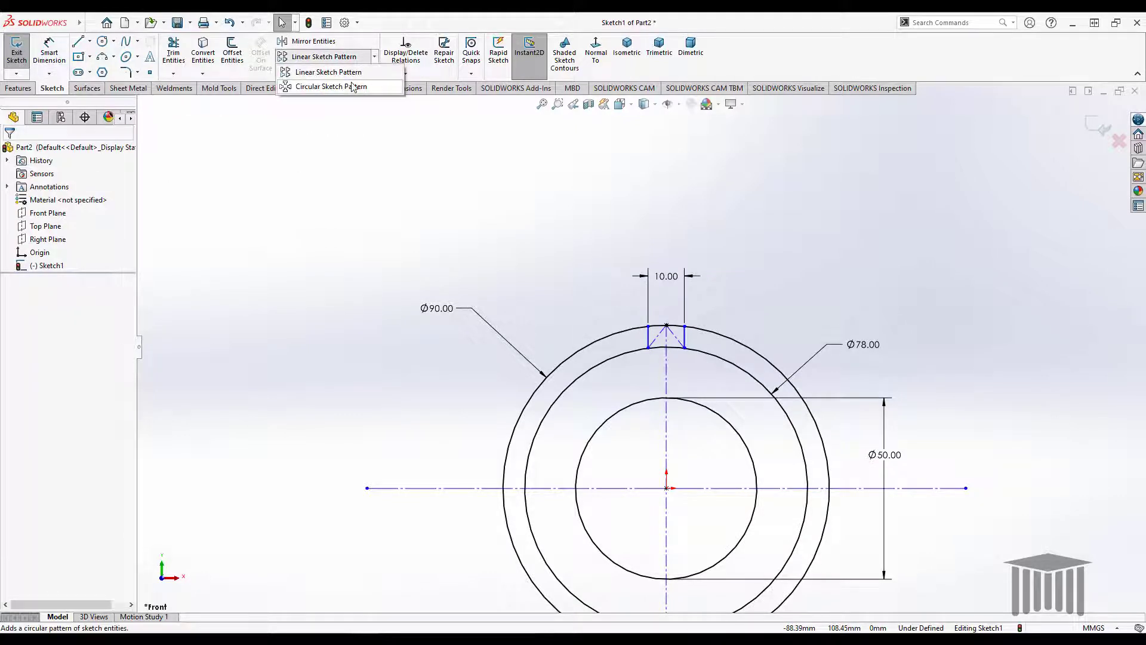
click(331, 86)
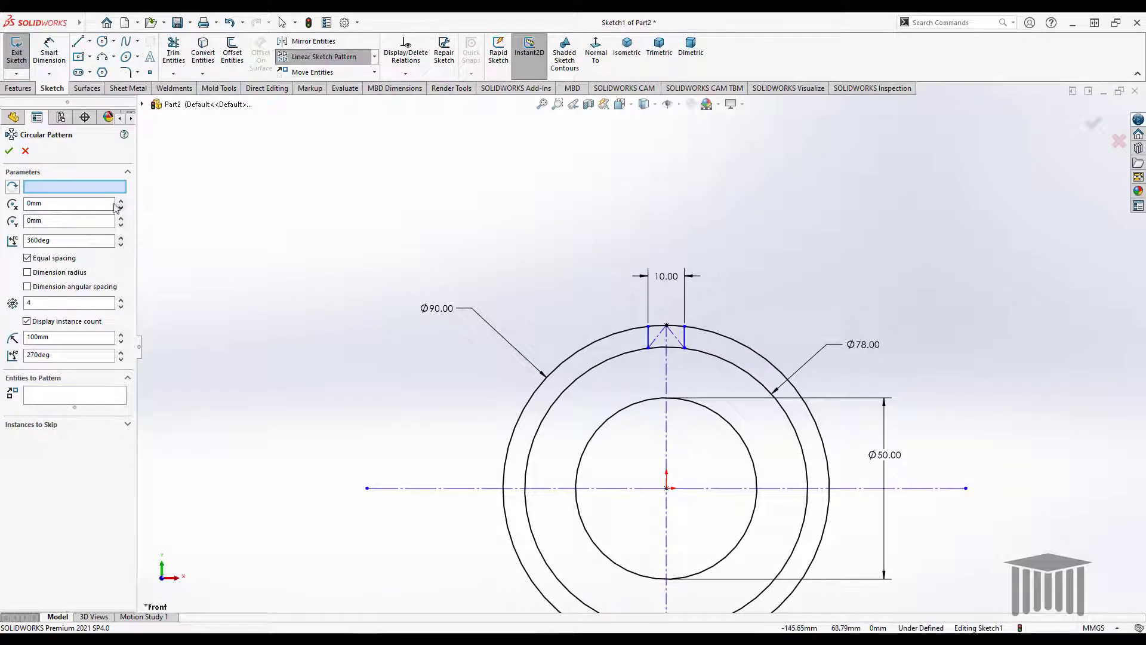
click(101, 187)
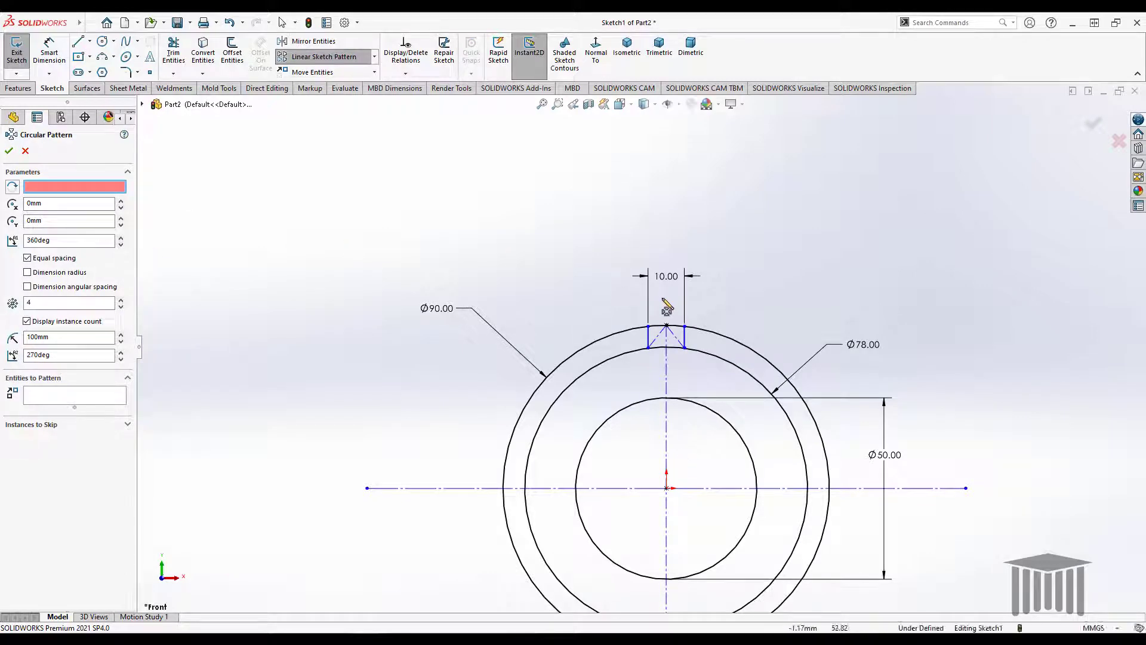
click(685, 339)
click(649, 338)
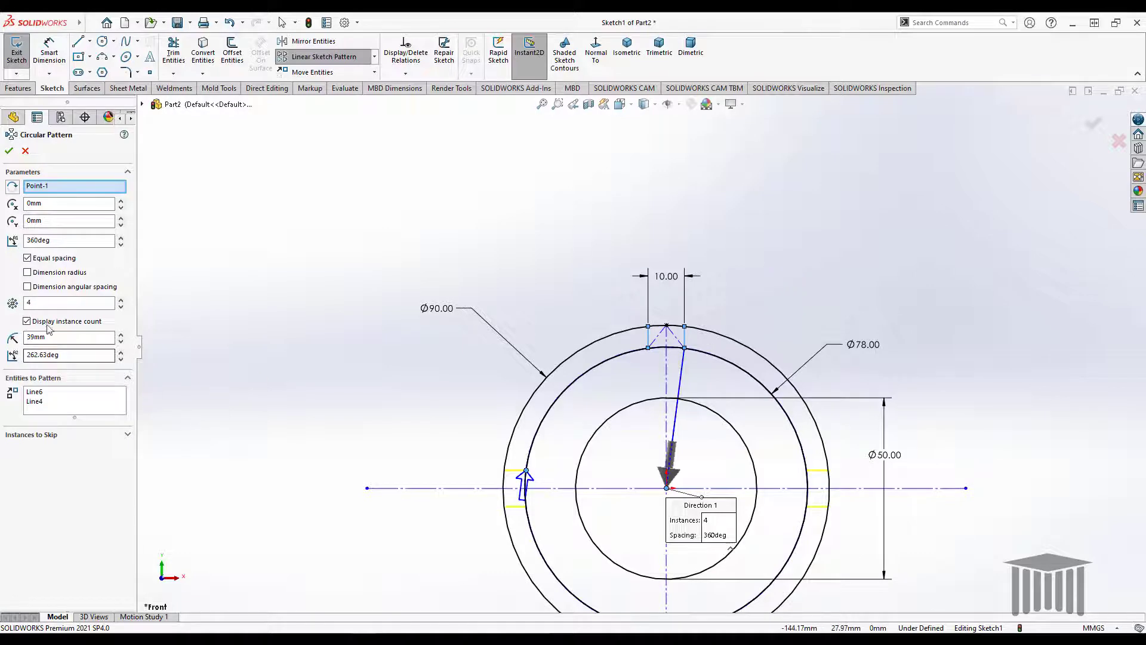
double_click(28, 303)
text(16)
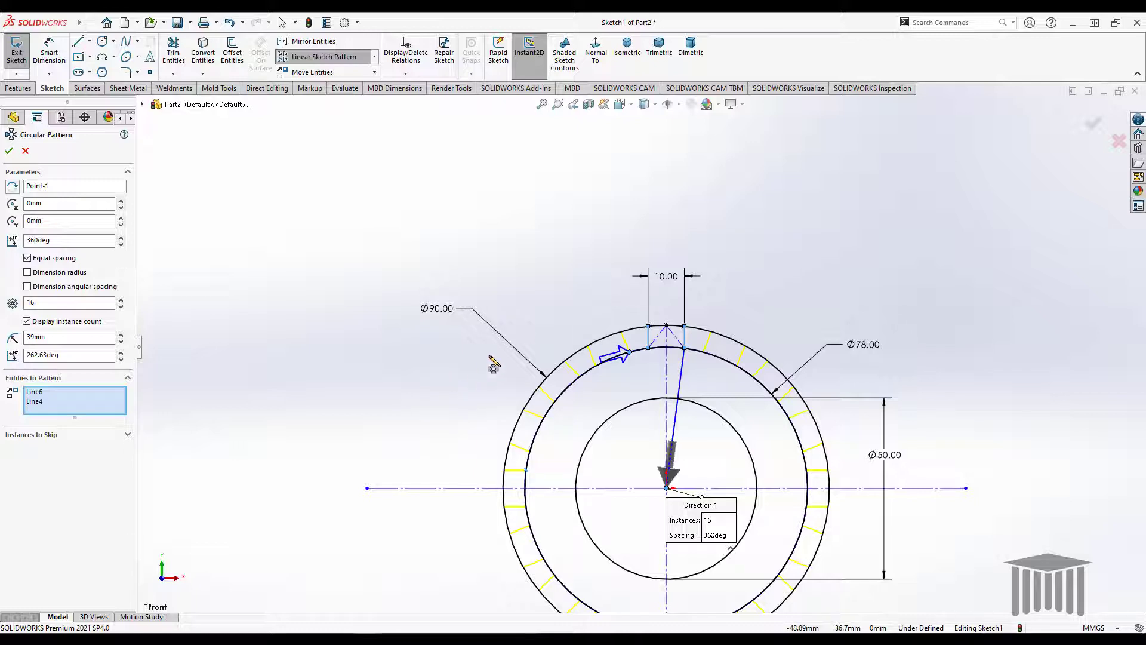
click(9, 151)
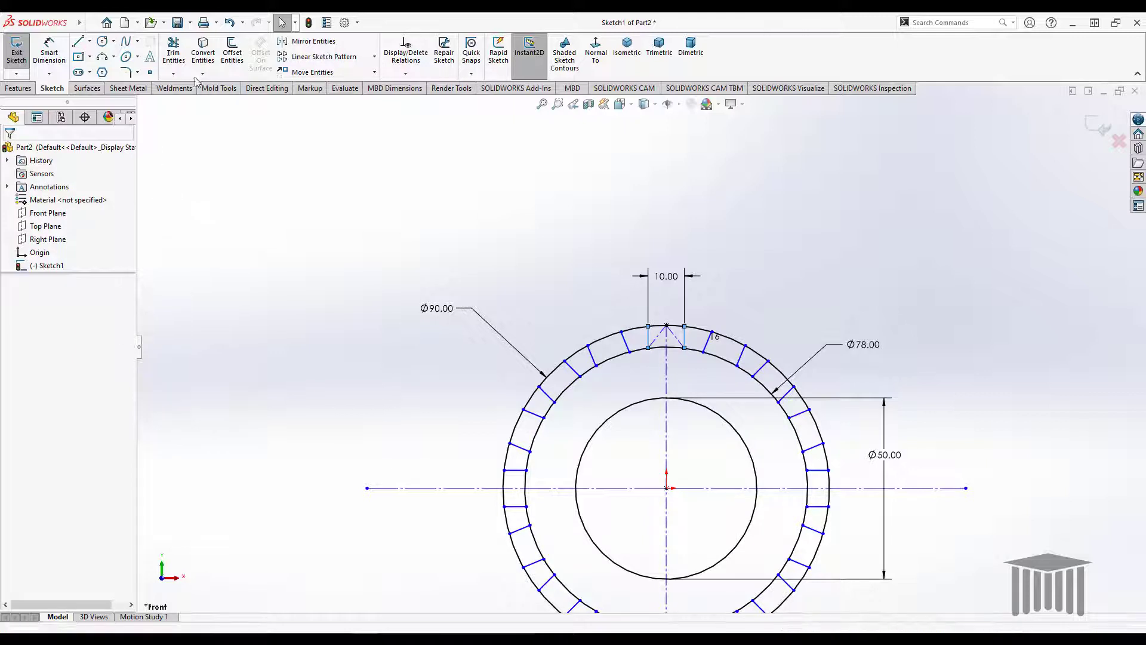
Trim the 90 mm circle's arcs between the teeth and the 78 mm circle's arcs beneath the teeth to form the toothed outline.
click(175, 49)
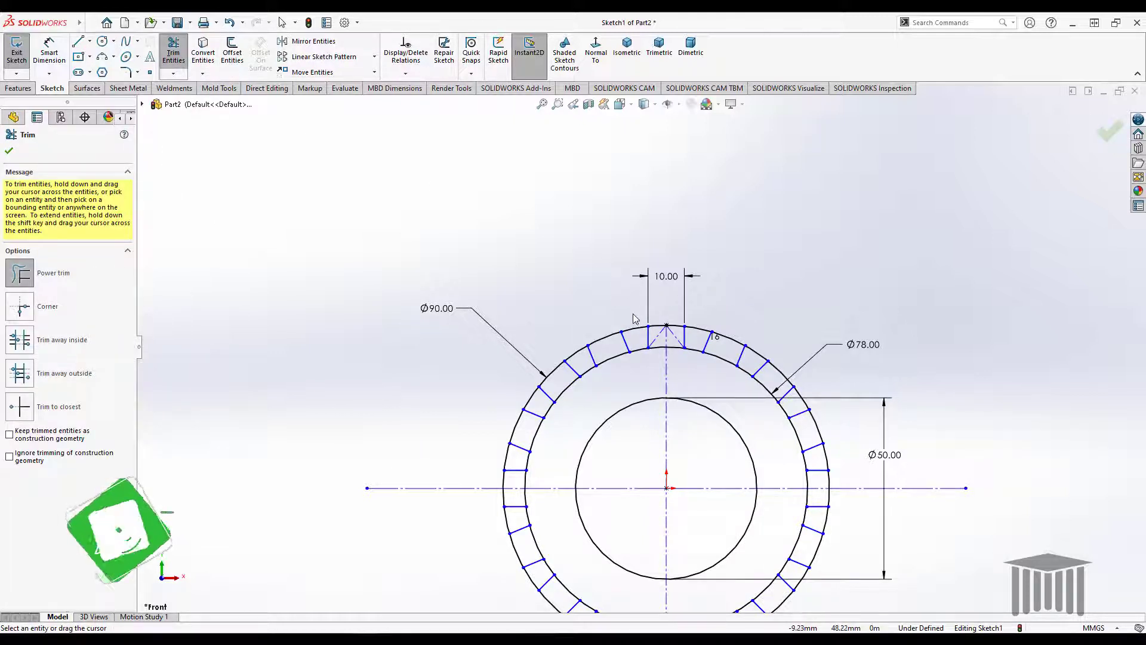
drag(634, 317, 635, 335)
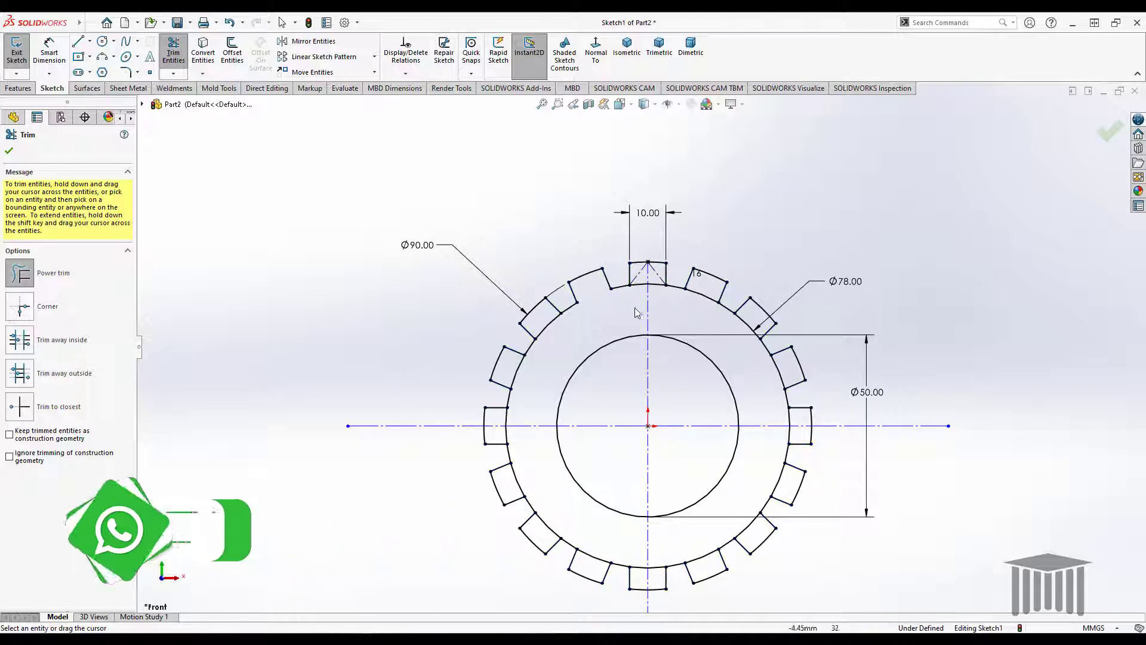
click(642, 289)
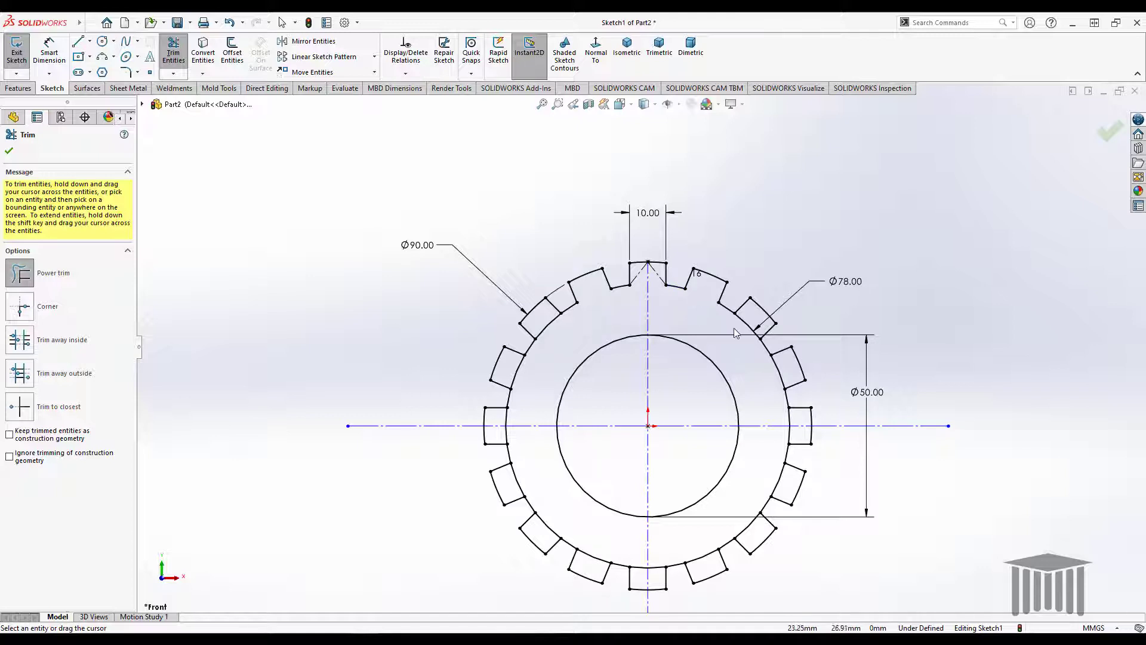
click(778, 371)
click(792, 439)
click(779, 481)
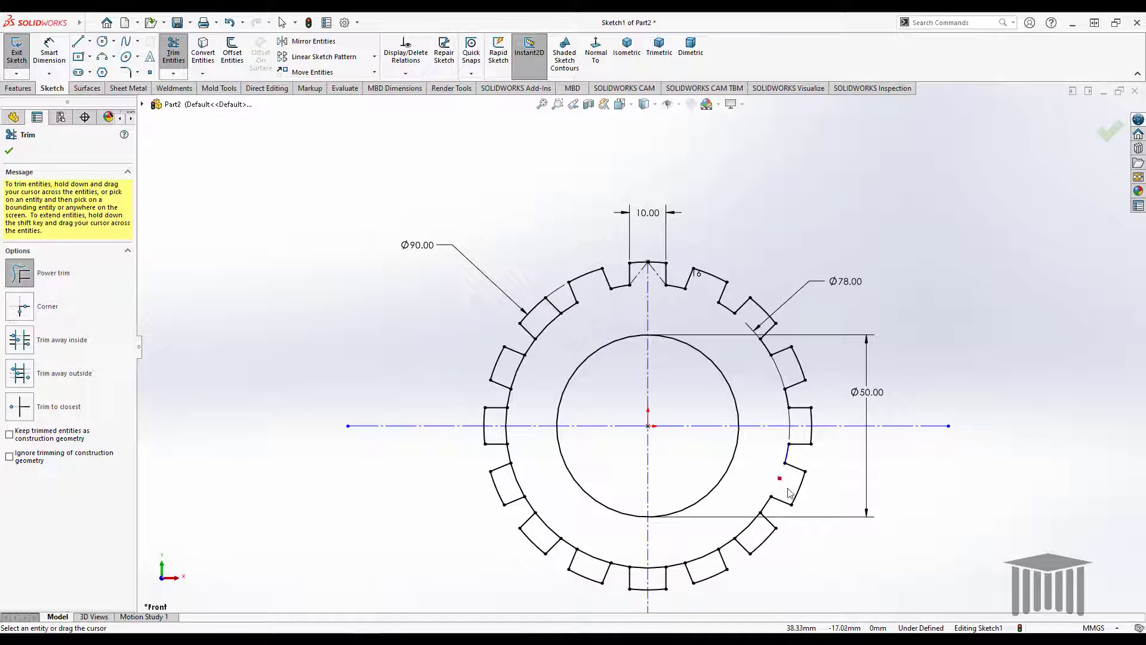
click(748, 527)
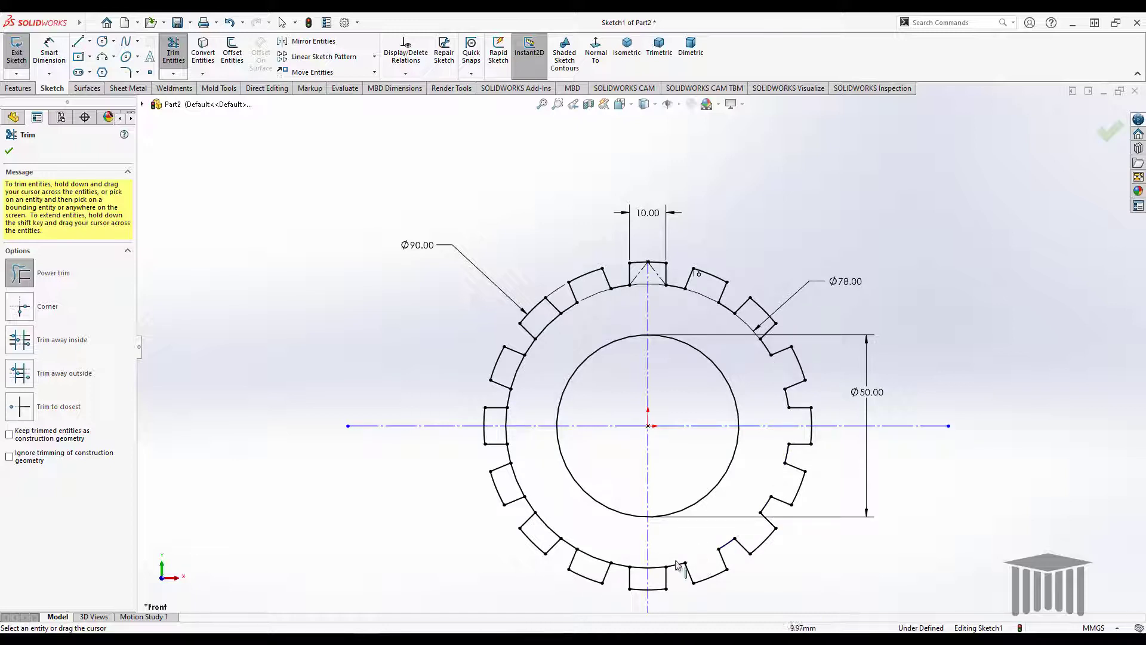
click(647, 565)
click(516, 481)
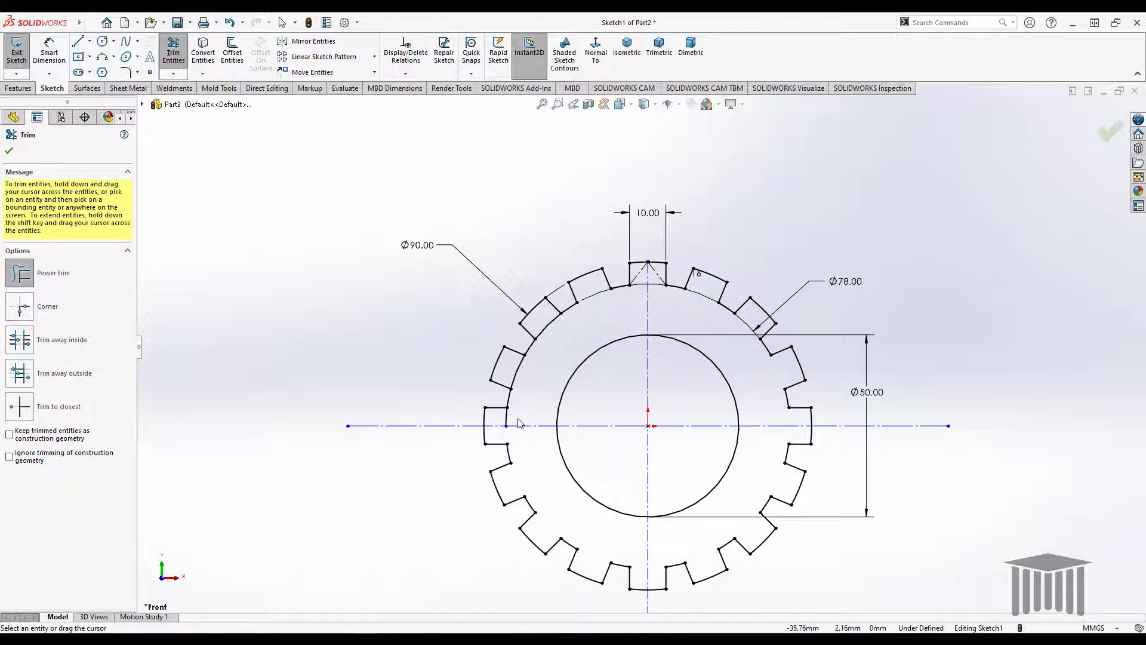
drag(518, 422, 497, 423)
click(520, 369)
click(8, 150)
Extrude the toothed ring profile as a blind boss 10 mm deep and display the part in isometric view.
click(19, 88)
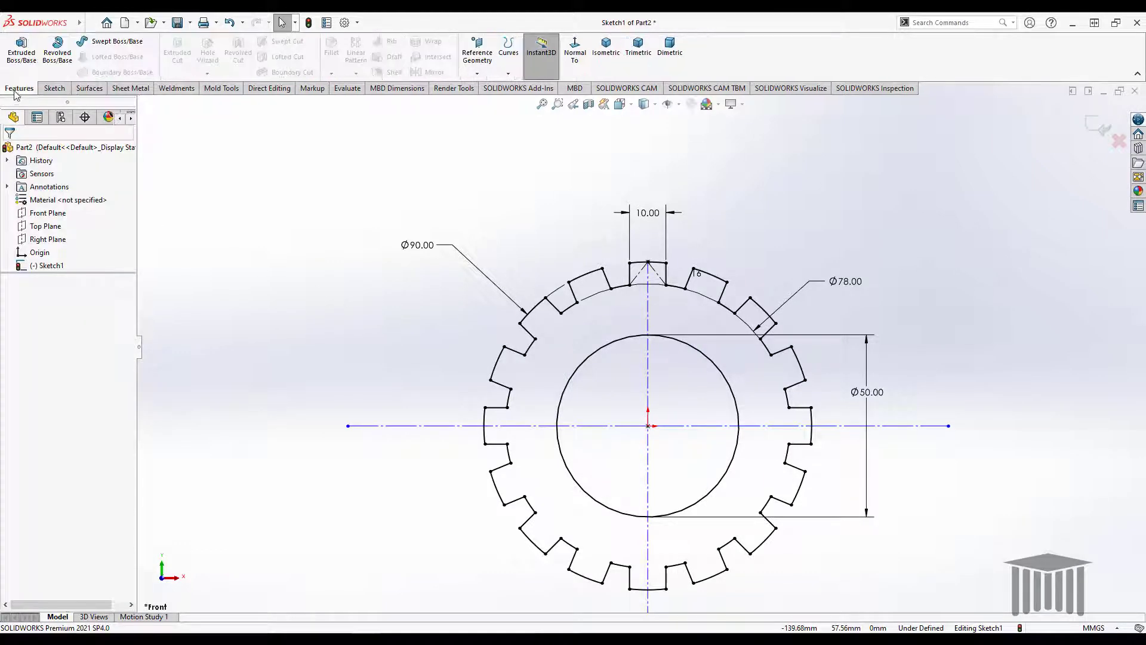
click(21, 42)
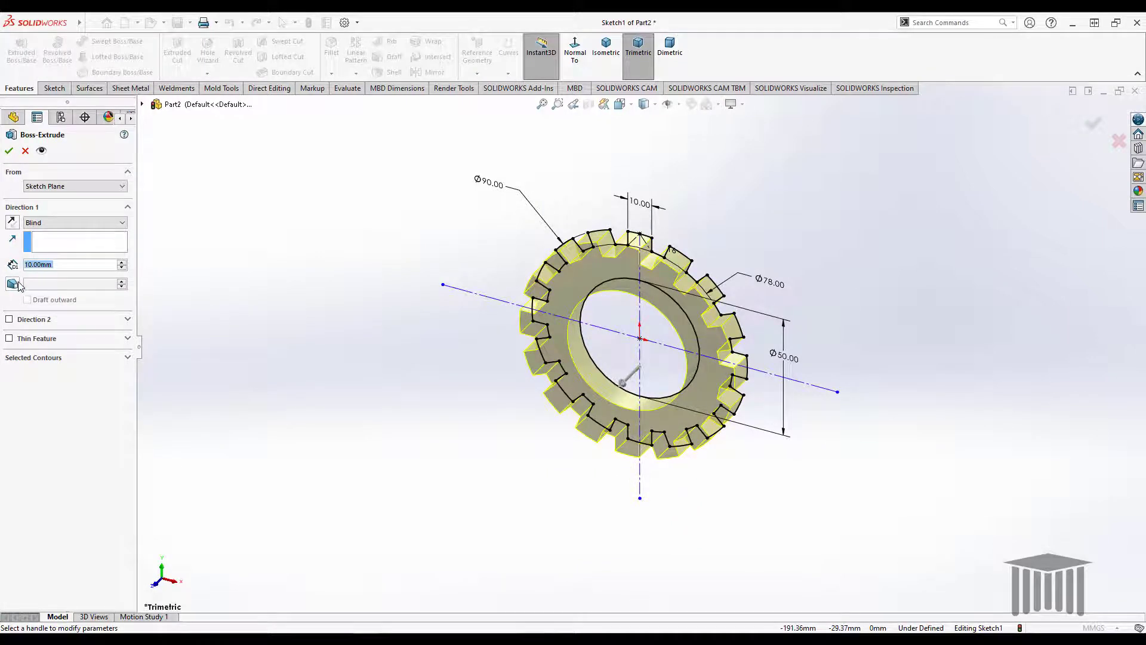
click(9, 151)
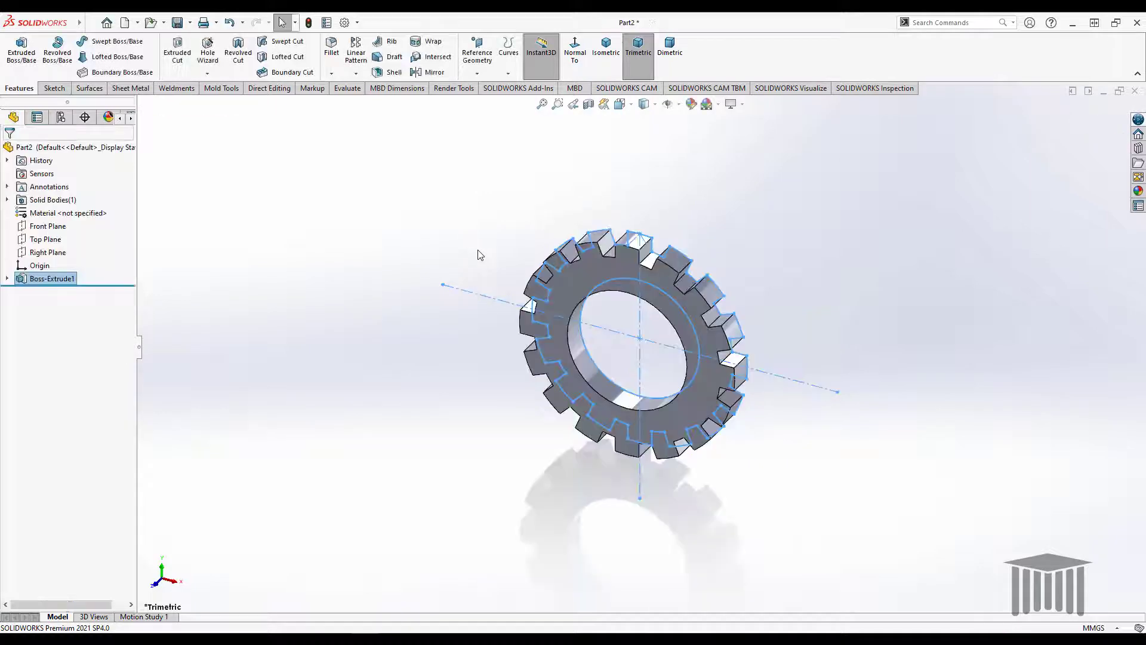
click(880, 255)
middle_drag(880, 256, 843, 379)
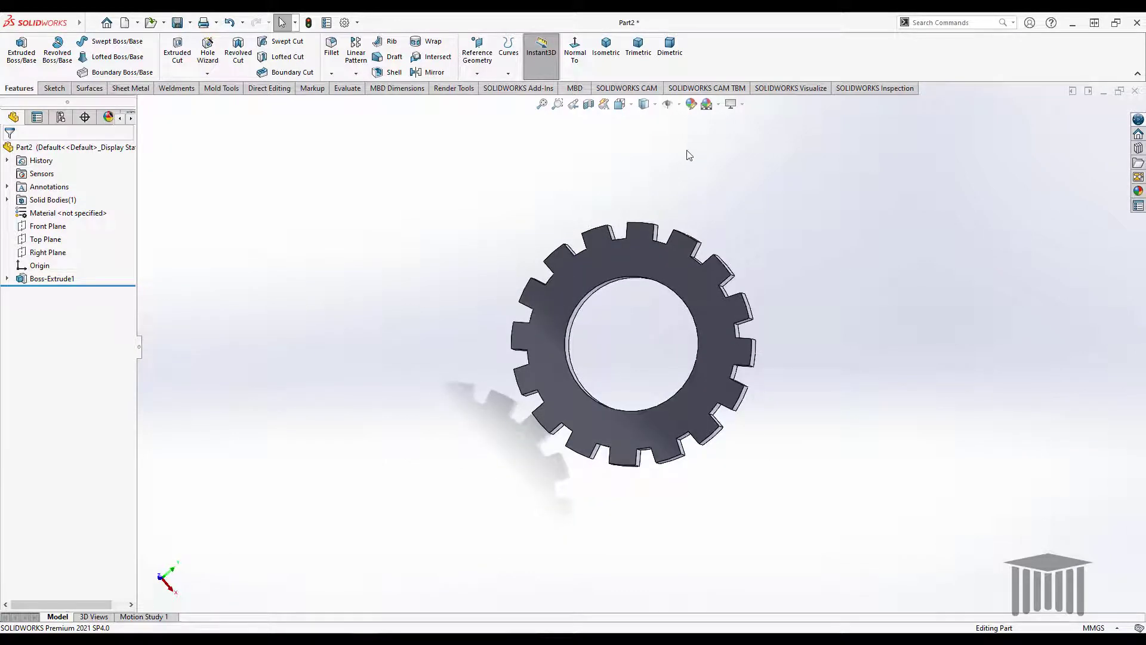
click(606, 45)
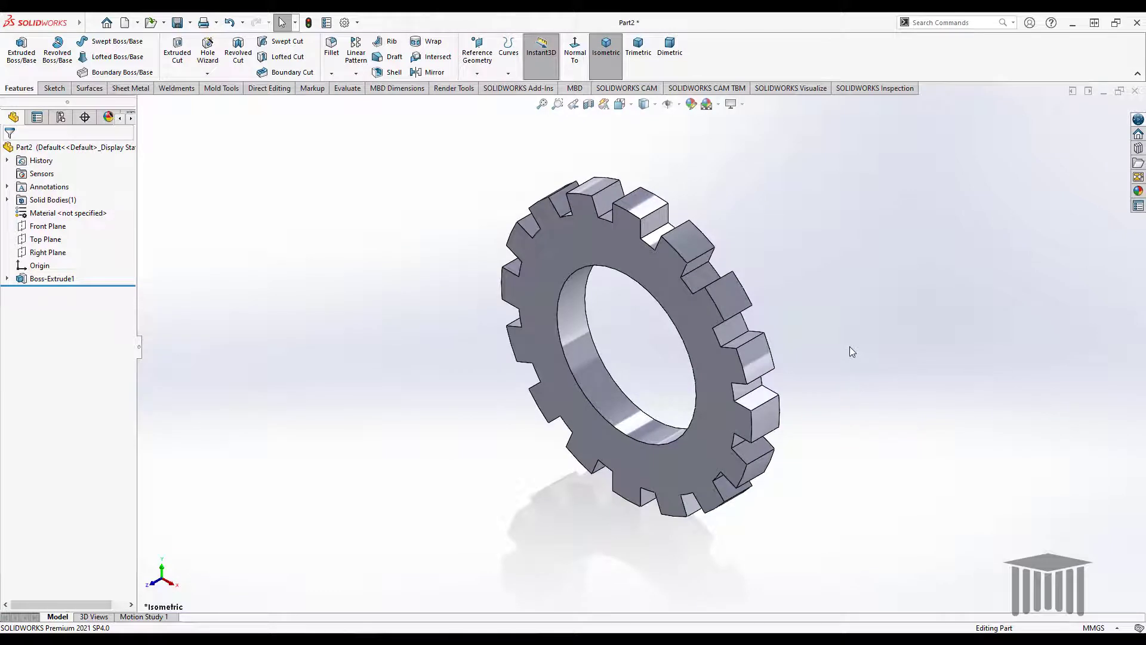
Colour only the ring's inner bore face red (RGB 255, 40, 31), removing the whole part from the appearance selection.
click(692, 105)
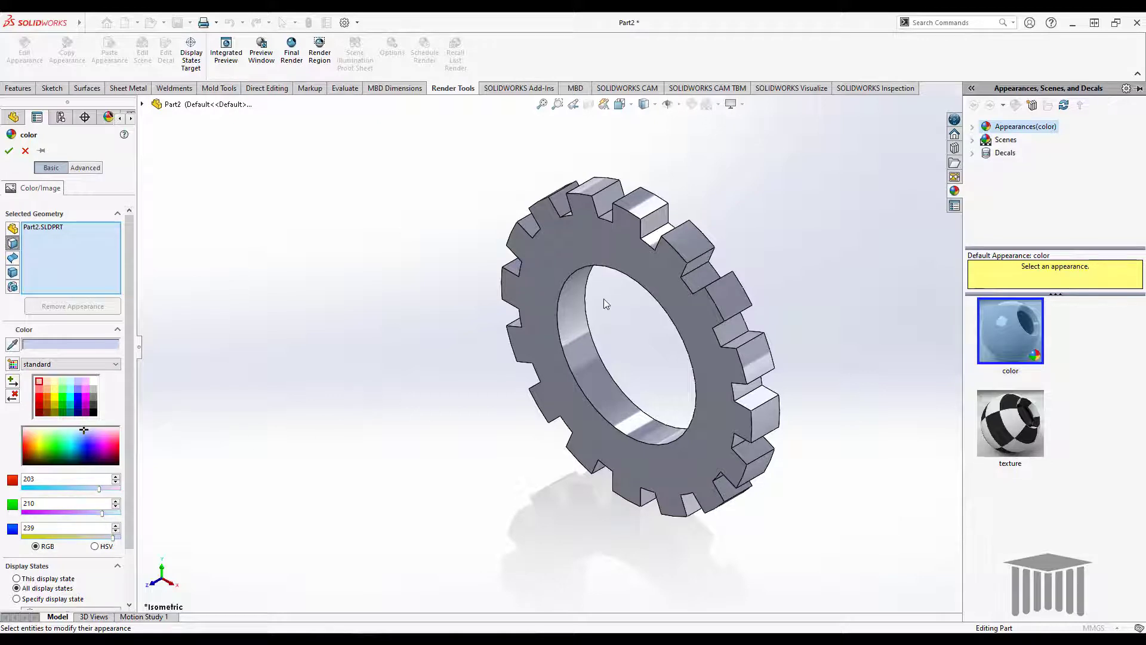
click(572, 313)
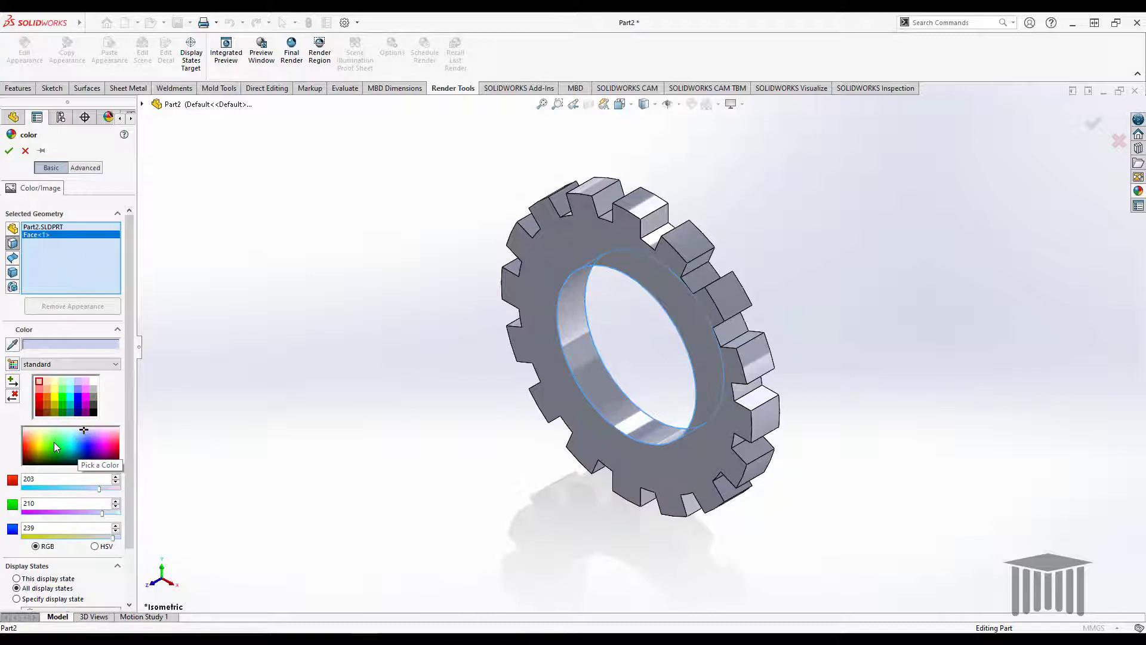
click(24, 444)
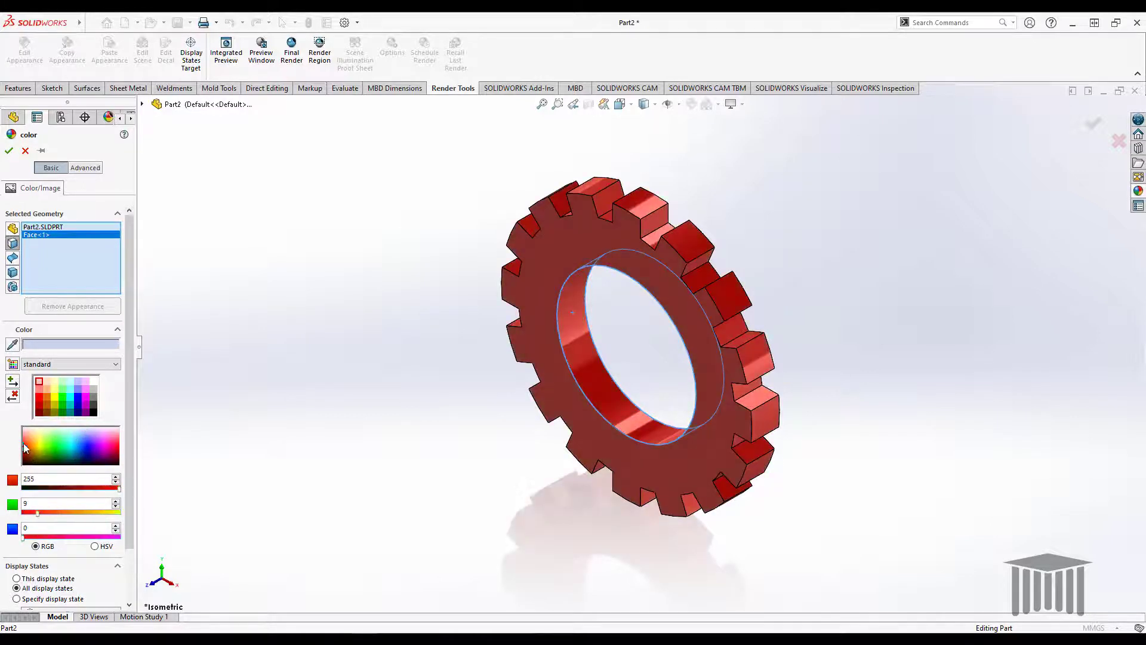
click(41, 227)
right_click(53, 228)
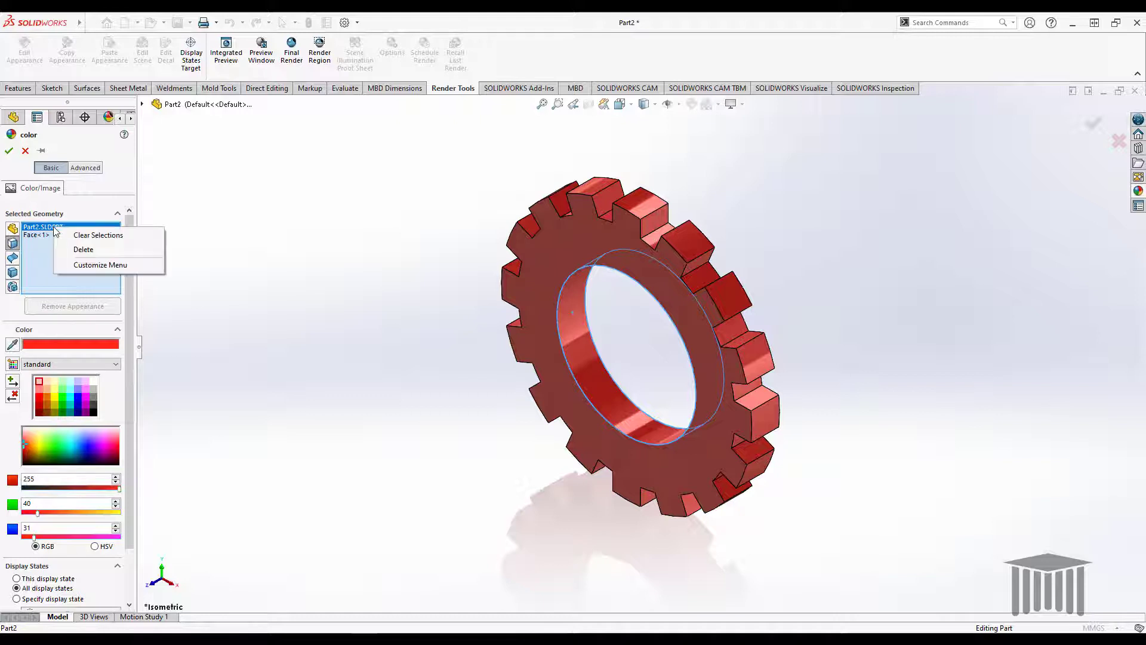
click(81, 251)
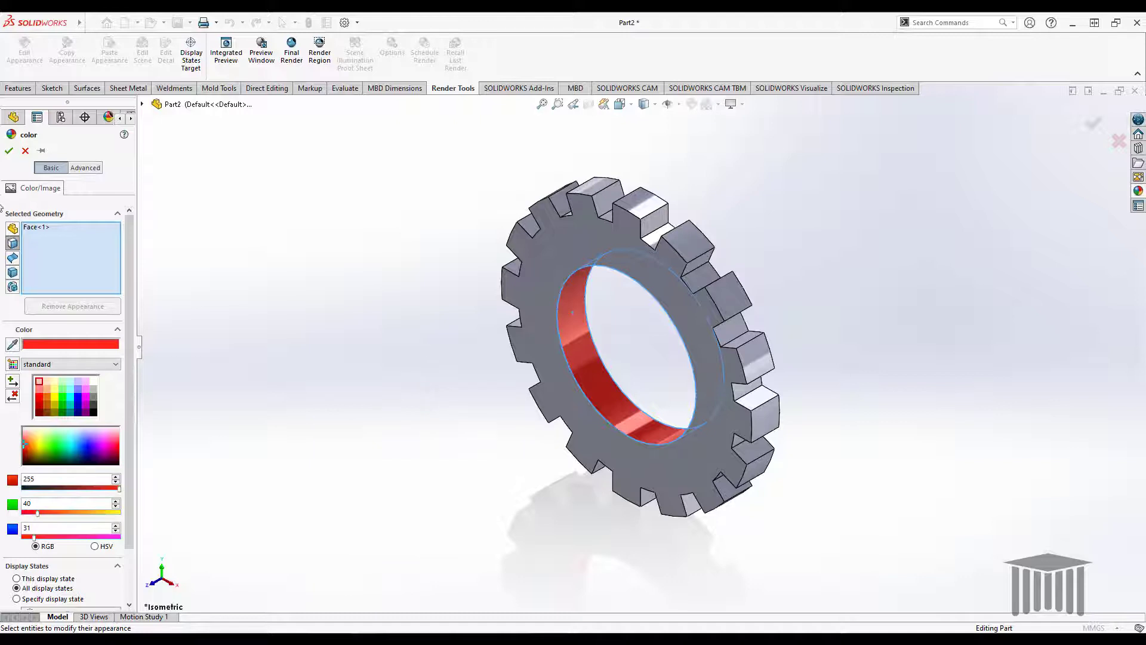
click(8, 151)
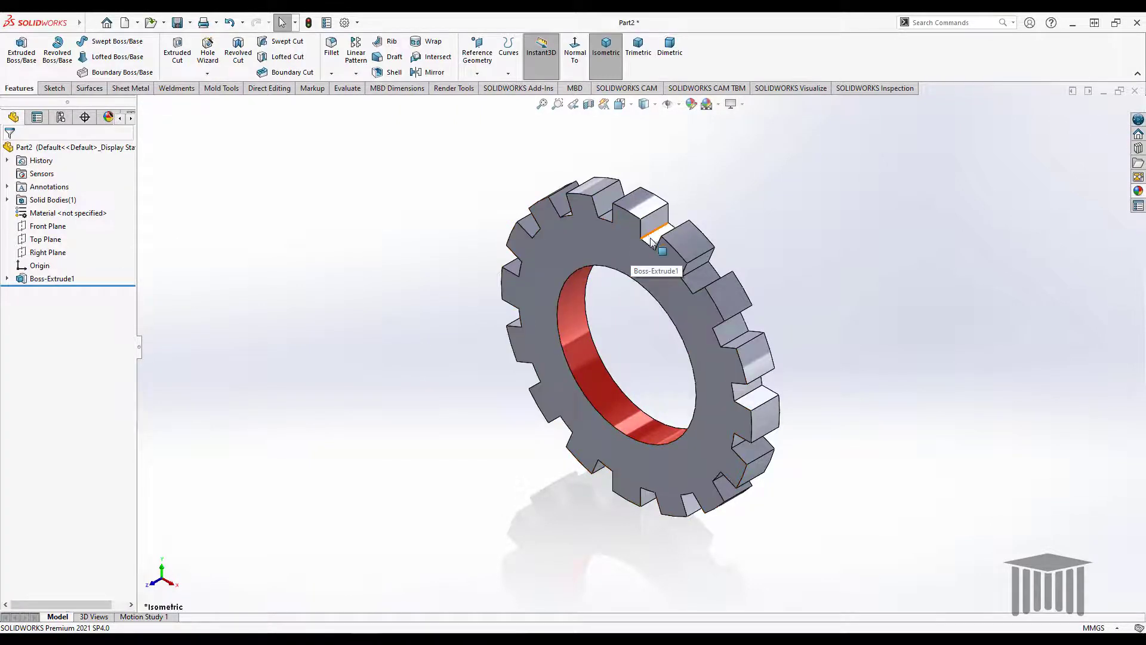
Apply yellow (RGB 255, 255, 0) to six of the floor faces between the teeth on the 78 mm diameter.
click(653, 242)
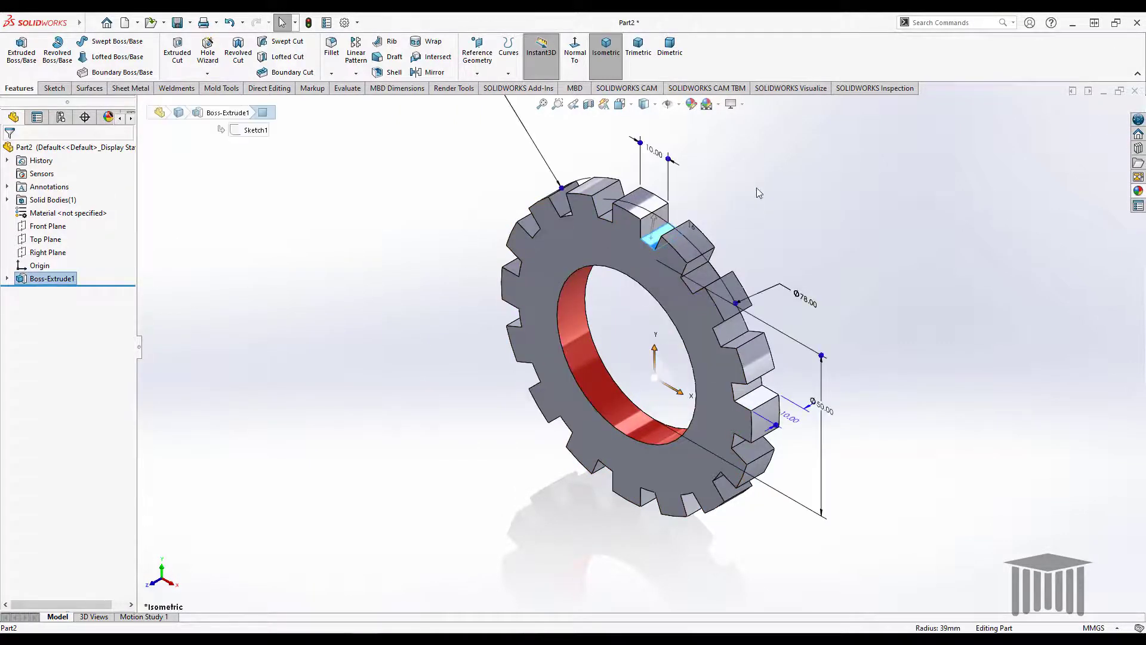
click(692, 104)
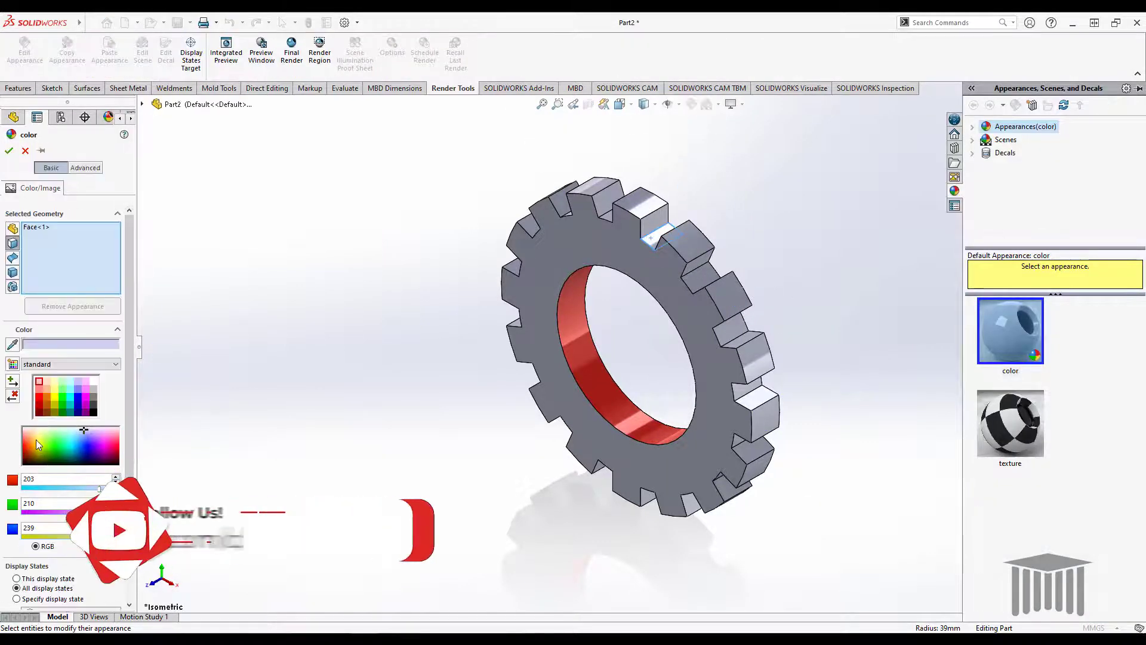
click(55, 396)
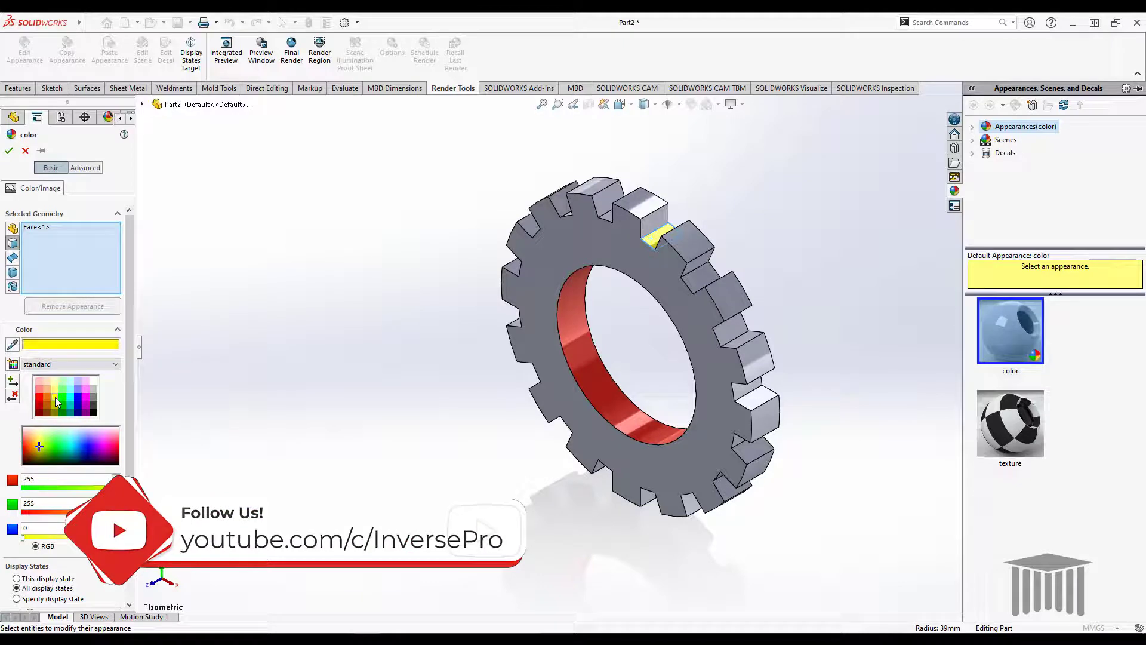
click(706, 279)
click(730, 331)
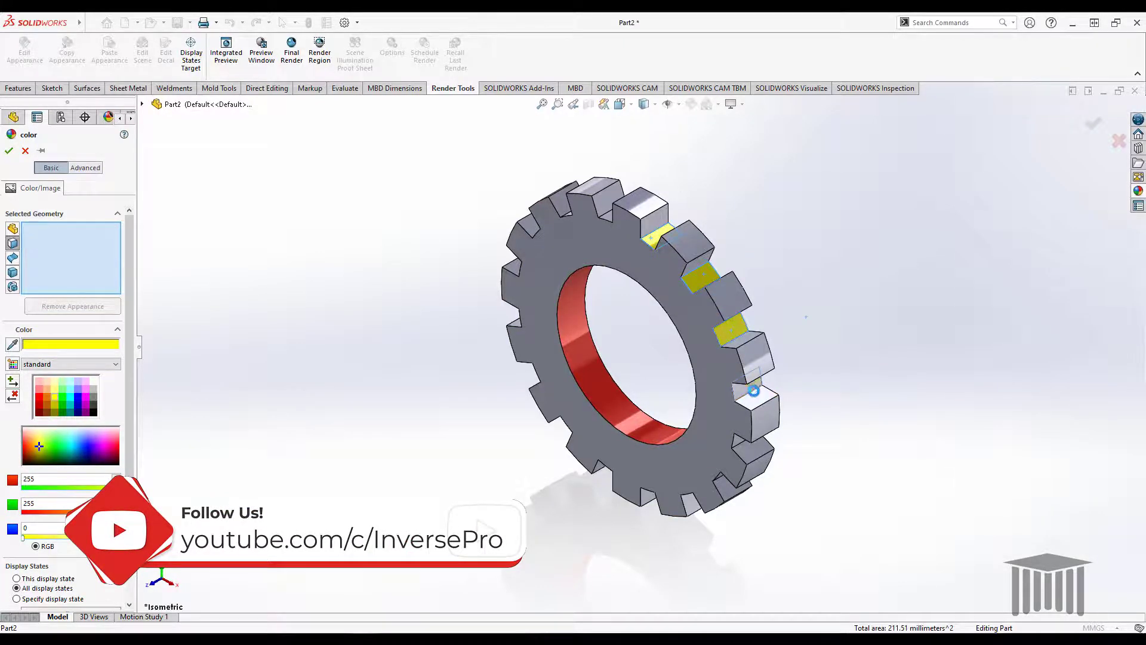
click(753, 390)
click(741, 447)
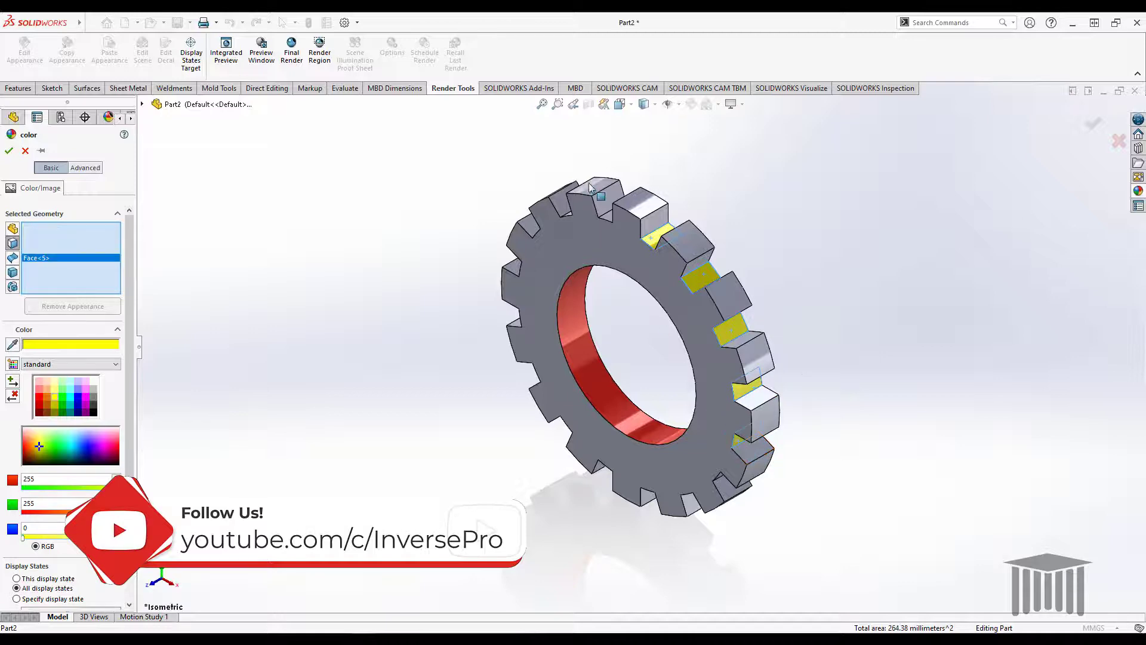
click(609, 217)
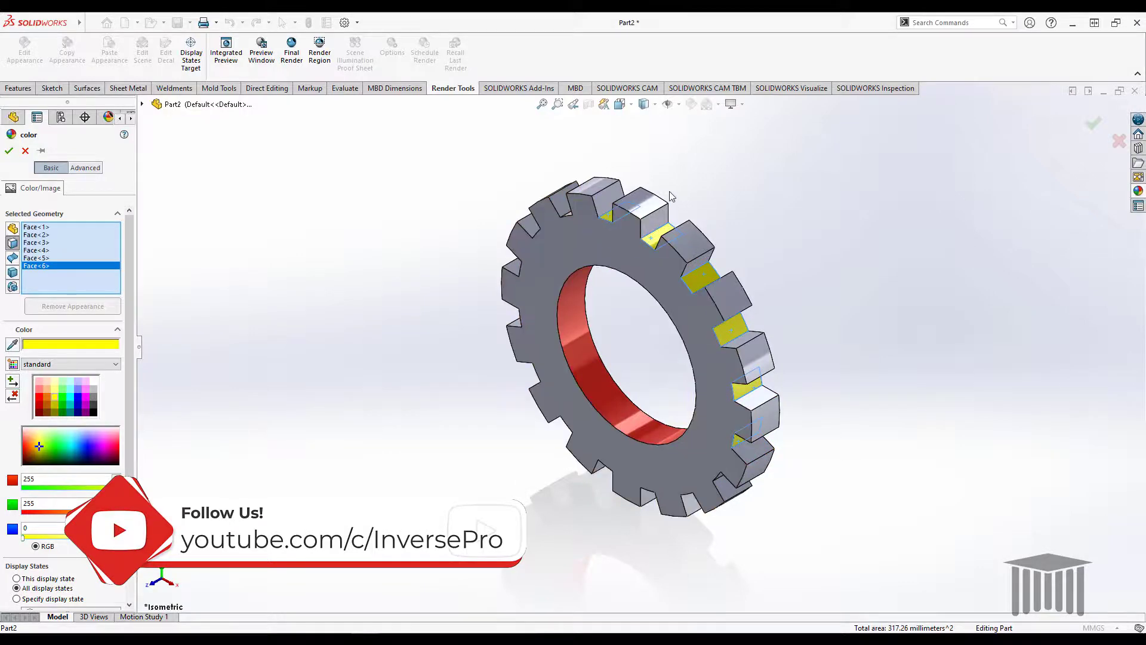
Add the remaining ten floor faces between the teeth around the ring to the yellow appearance selection.
middle_drag(576, 216, 673, 260)
click(670, 261)
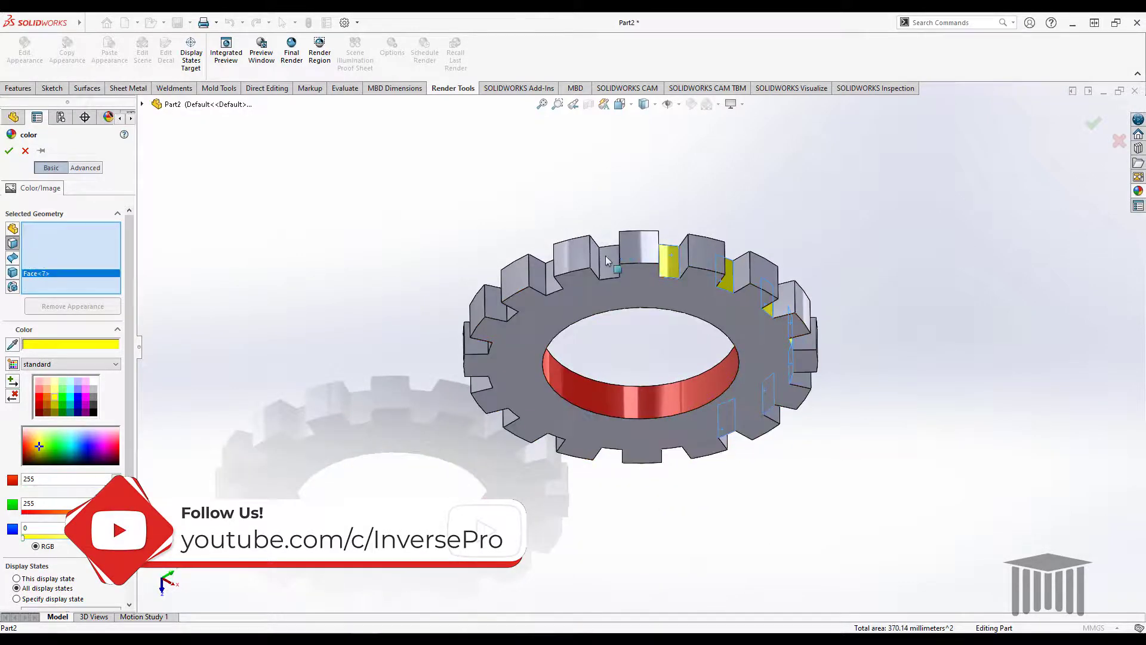
click(609, 262)
click(560, 263)
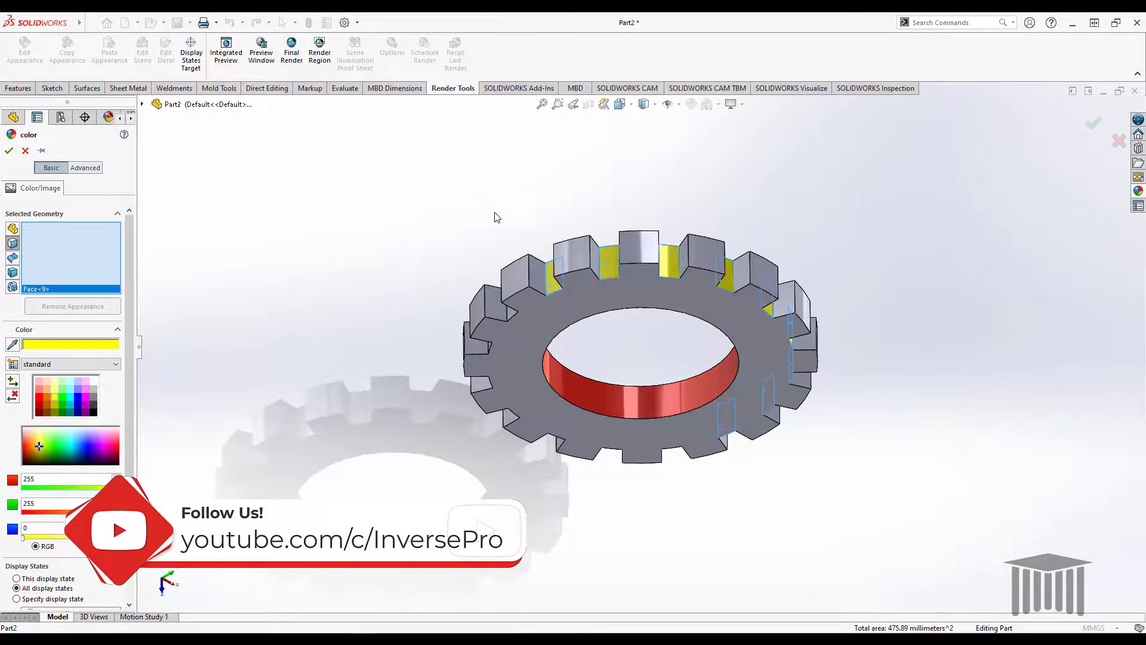
middle_drag(494, 215, 564, 215)
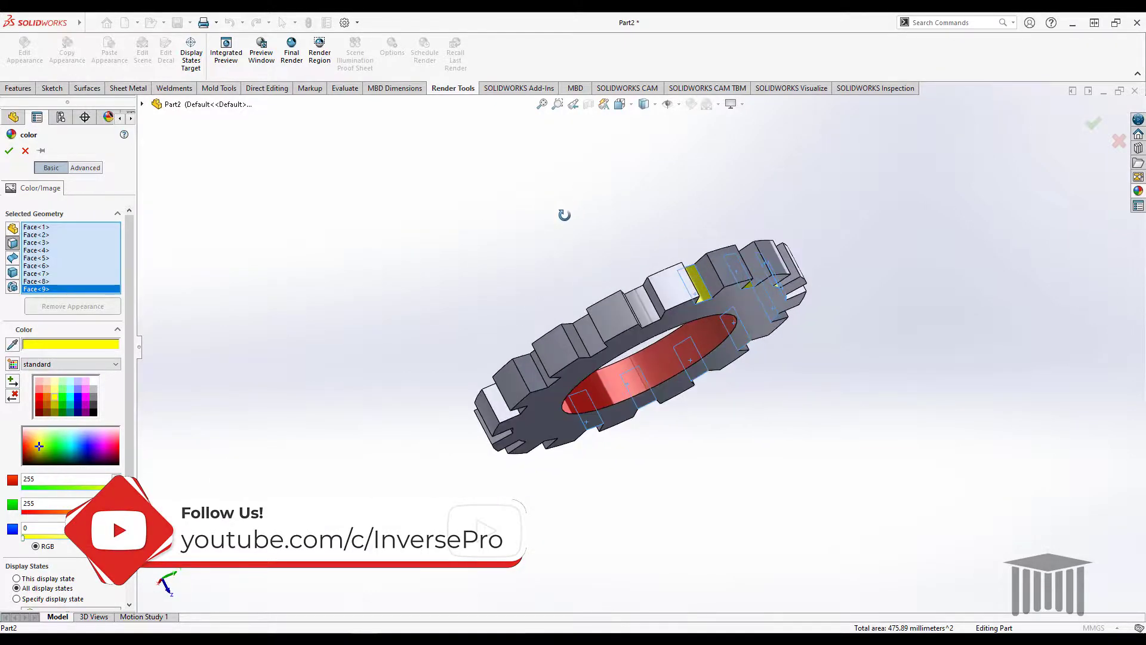
click(642, 304)
click(591, 335)
middle_drag(479, 291, 512, 229)
click(613, 325)
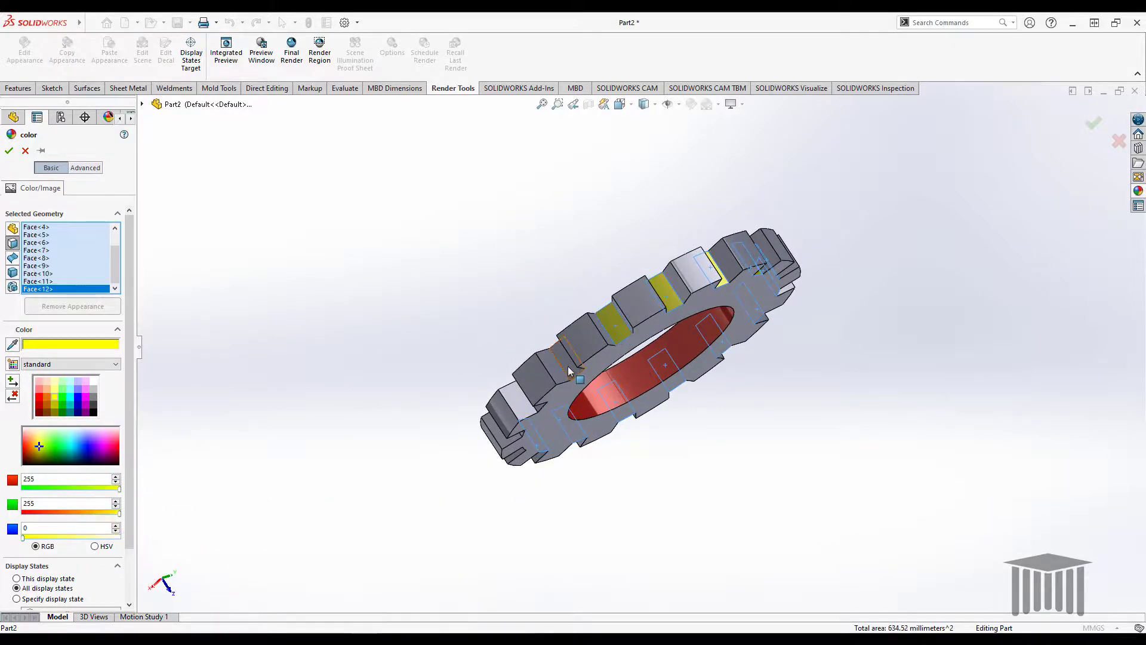
click(566, 365)
middle_drag(468, 270, 517, 237)
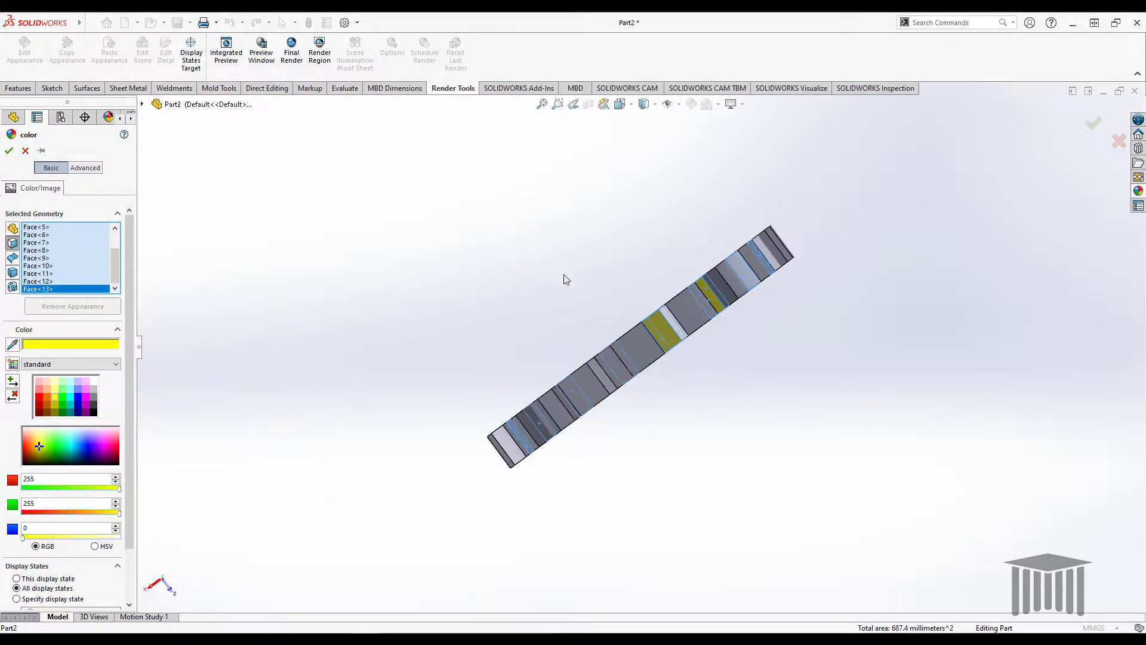
click(613, 372)
middle_drag(532, 279, 556, 195)
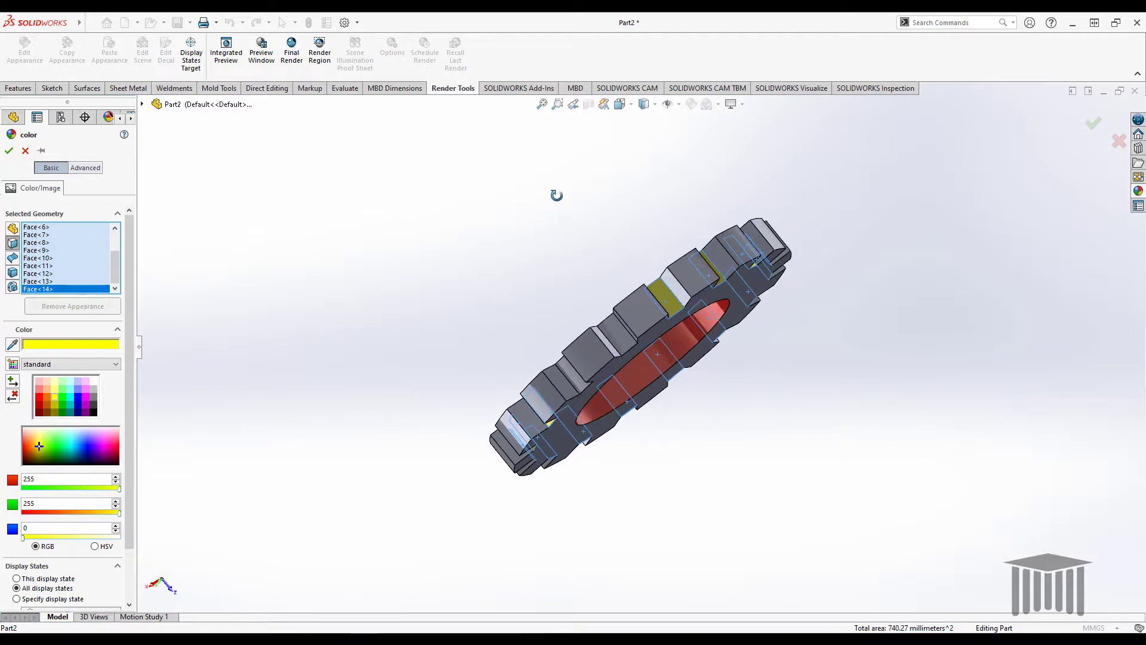
click(622, 337)
click(571, 375)
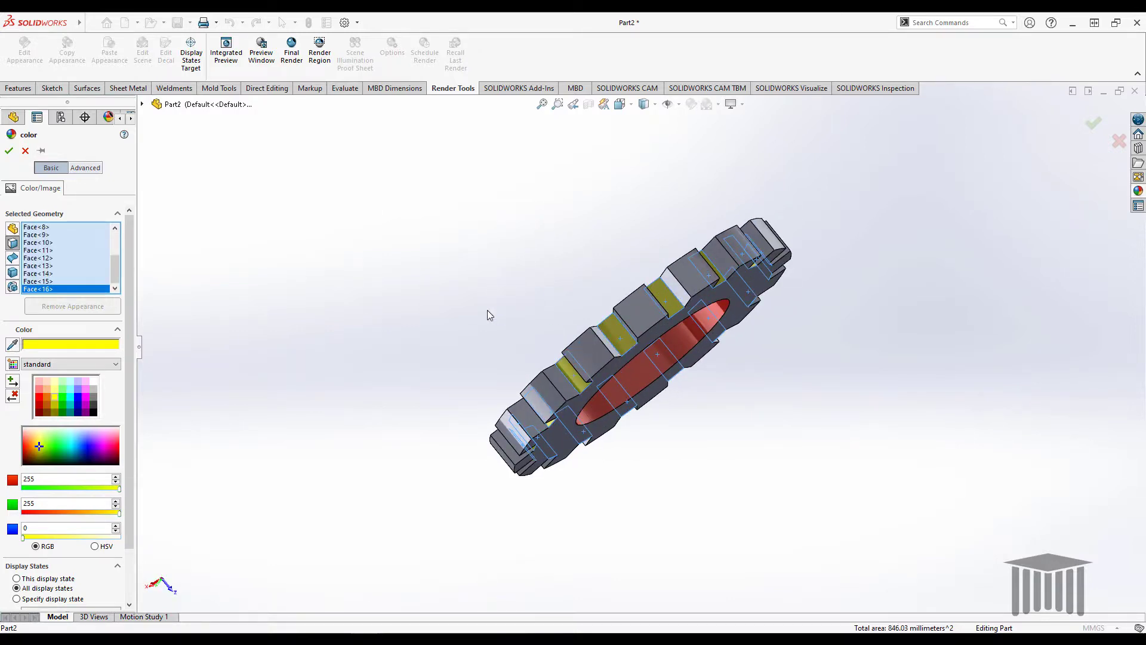